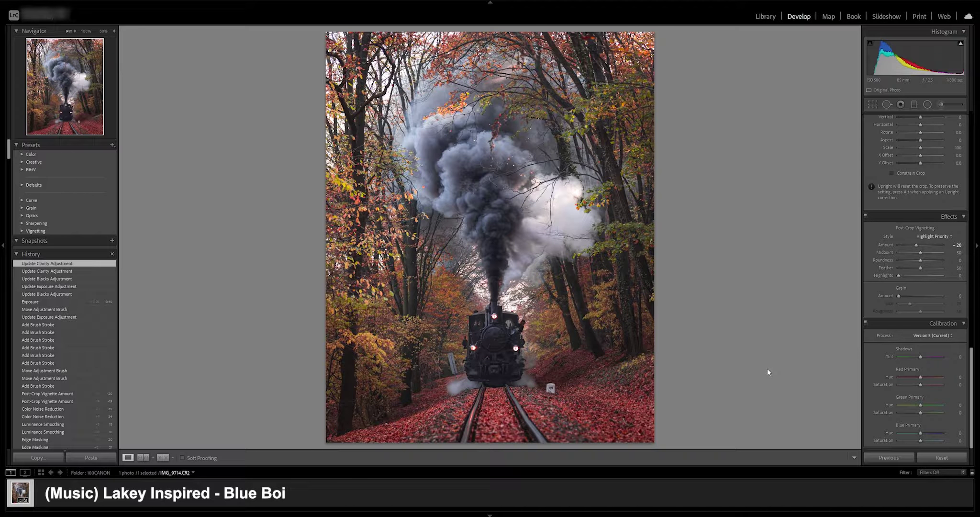
Step: Reset the photo's develop settings, then enable chromatic aberration removal and lens profile corrections
{"action": "left_click", "coordinate": [934, 457]}
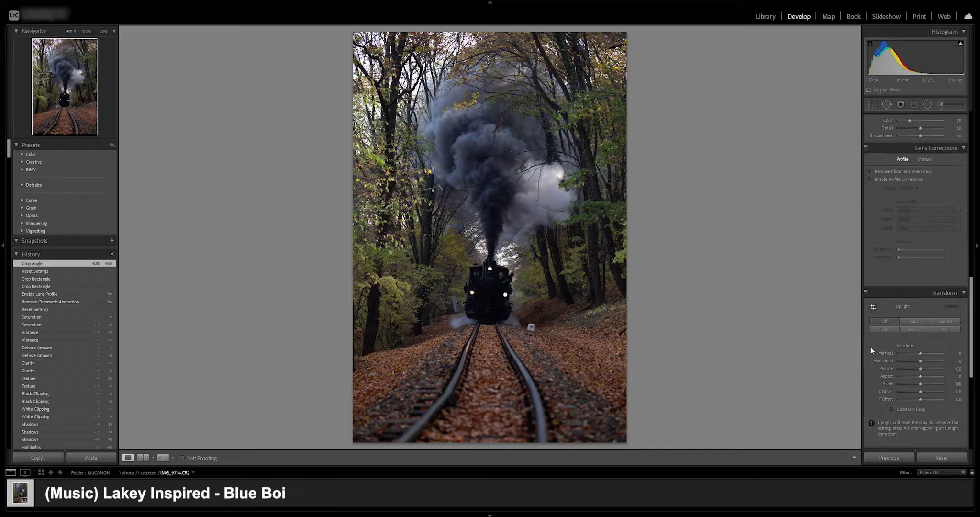
{"action": "scroll", "coordinate": [870, 347], "scroll_direction": "up", "scroll_amount": 3}
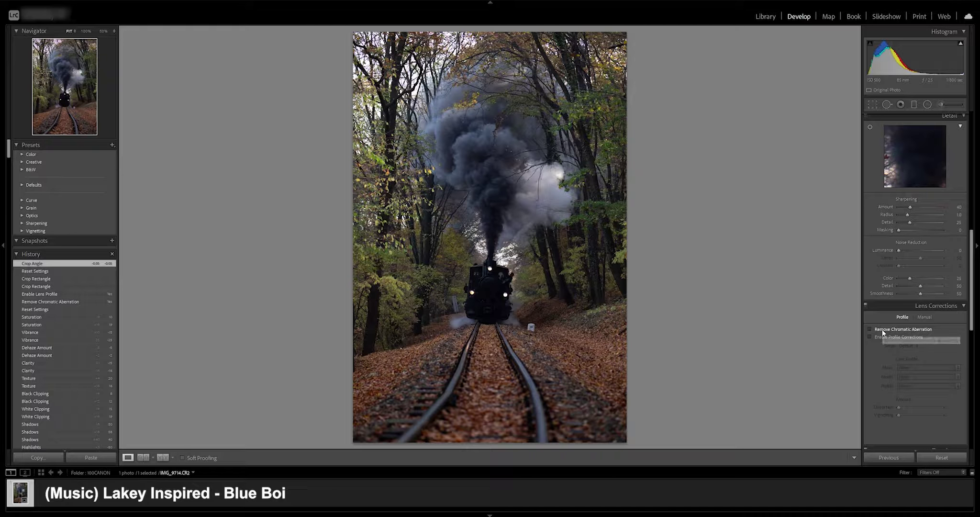
{"action": "left_click", "coordinate": [881, 330]}
{"action": "left_click", "coordinate": [878, 337]}
Step: Crop the photo to a 4 x 5 / 8 x 10 ratio, straighten it by about -3.58 degrees, and reposition the train within the frame
{"action": "scroll", "coordinate": [876, 365], "scroll_direction": "up", "scroll_amount": 10}
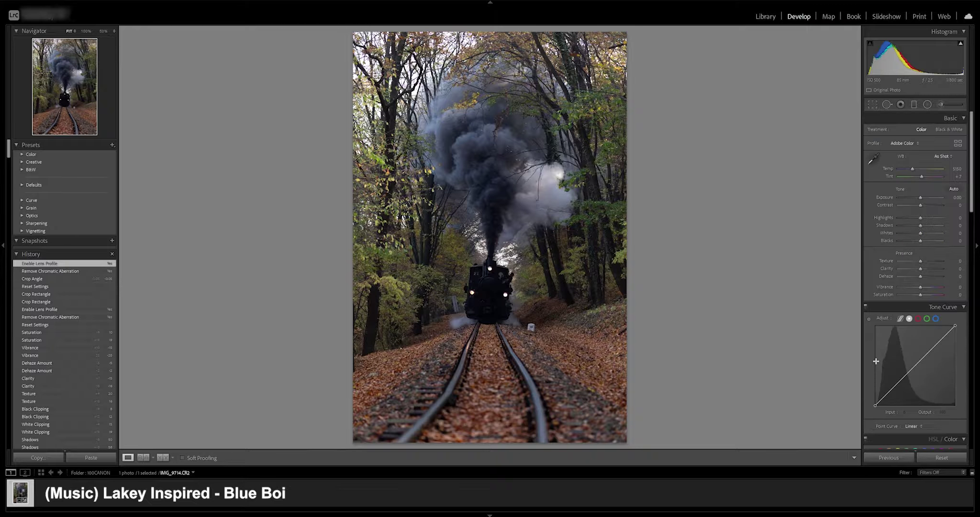
{"action": "left_click", "coordinate": [874, 106]}
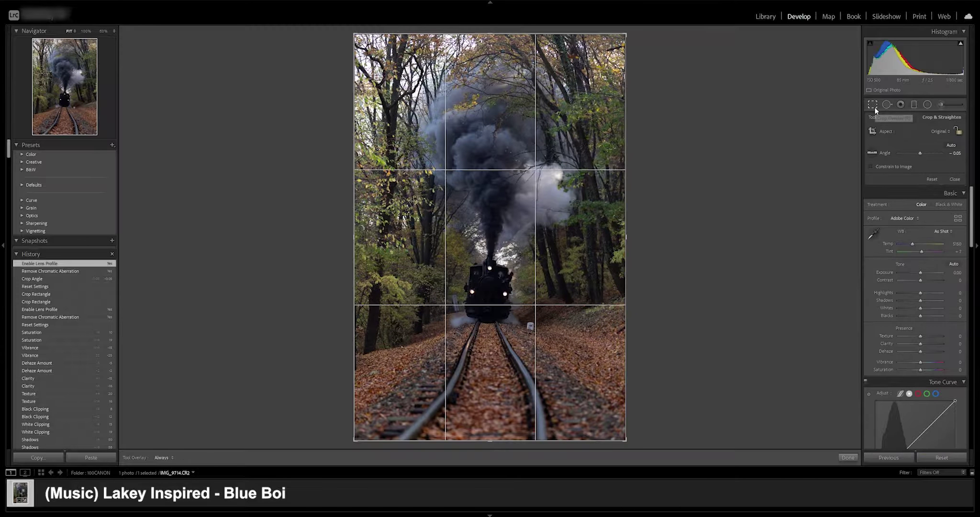
{"action": "left_click", "coordinate": [940, 131]}
{"action": "left_click", "coordinate": [895, 177]}
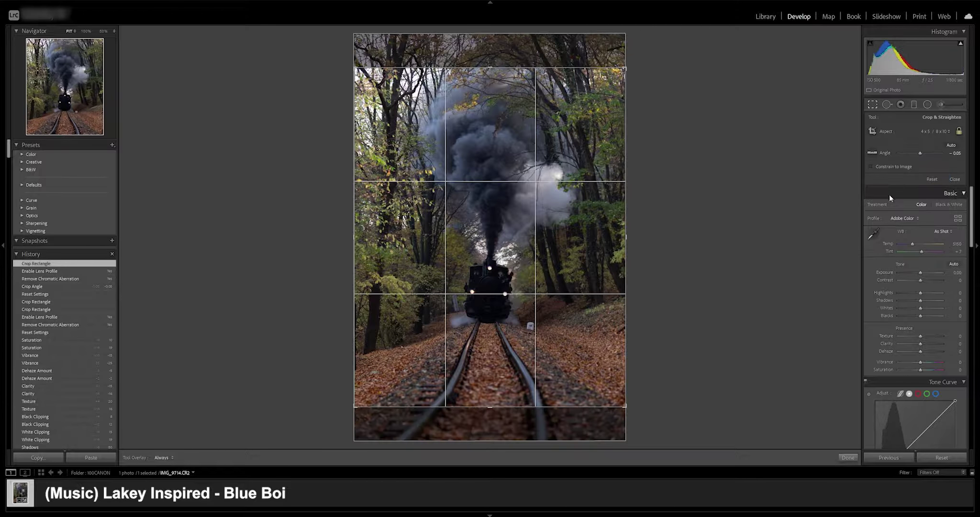
{"action": "mouse_move", "coordinate": [712, 250]}
{"action": "left_mouse_down"}
{"action": "mouse_move", "coordinate": [712, 235]}
{"action": "mouse_move", "coordinate": [701, 245]}
{"action": "left_mouse_up"}
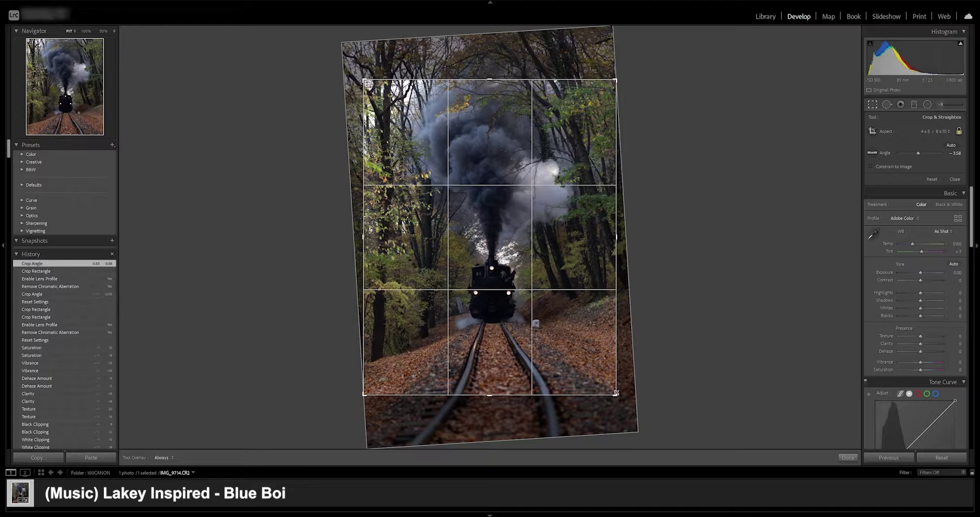
{"action": "left_click_drag", "start_coordinate": [616, 392], "coordinate": [612, 389]}
{"action": "left_click_drag", "start_coordinate": [547, 343], "coordinate": [560, 368]}
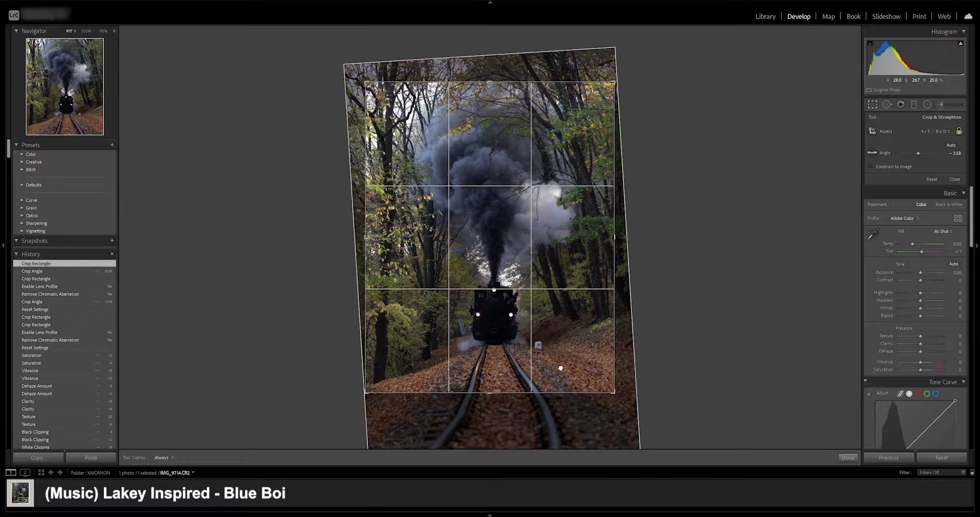
{"action": "key", "text": "Return"}
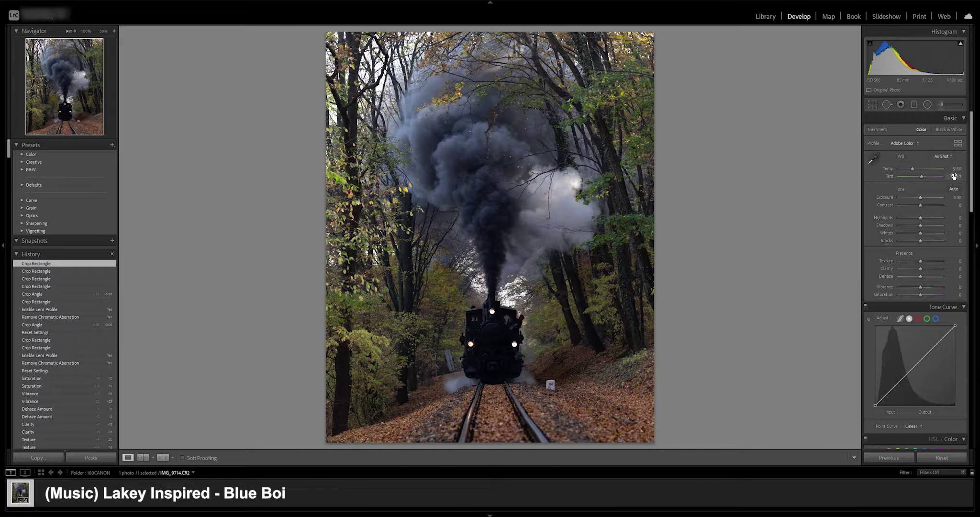
Step: Warm the white balance by setting the colour temperature to 5400
{"action": "left_click_drag", "start_coordinate": [912, 170], "coordinate": [914, 169]}
{"action": "left_click", "coordinate": [953, 168]}
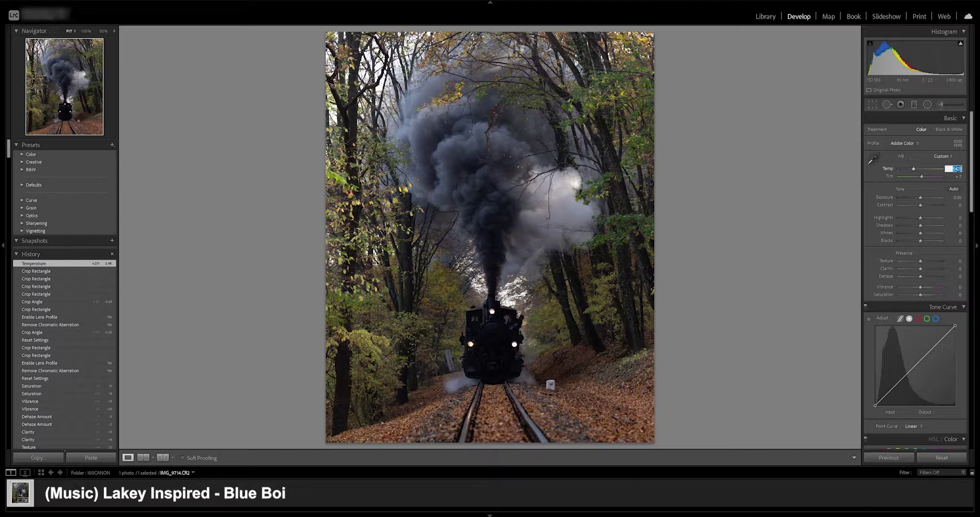
{"action": "type", "text": "5400"}
{"action": "key", "text": "Return"}
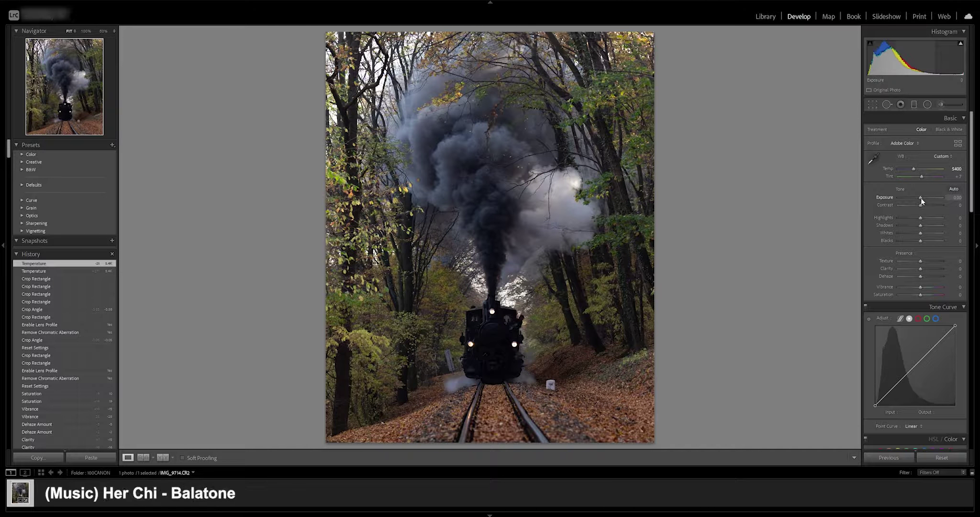
Step: Set the photo's exposure to +0.45 and its contrast to +25
{"action": "left_click_drag", "start_coordinate": [920, 198], "coordinate": [922, 198]}
{"action": "left_click", "coordinate": [955, 198]}
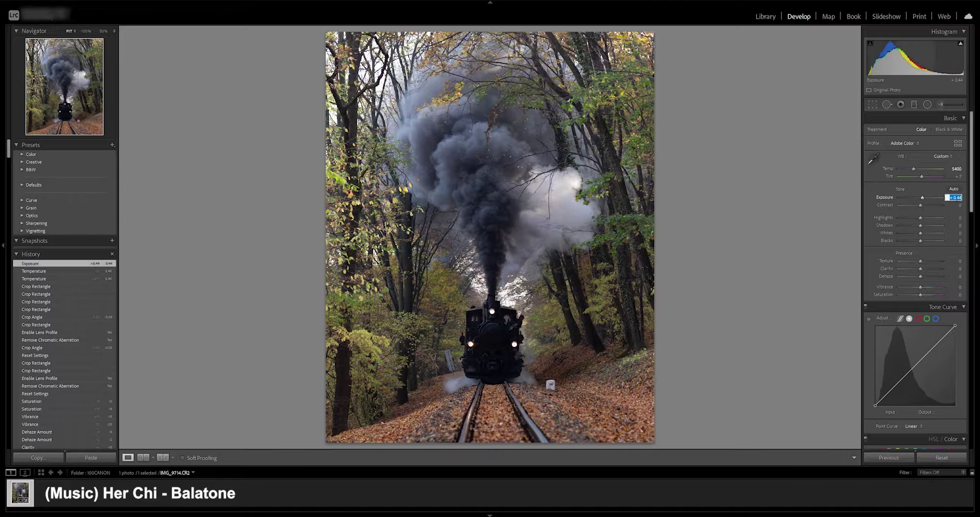
{"action": "type", "text": "0.45"}
{"action": "key", "text": "Return"}
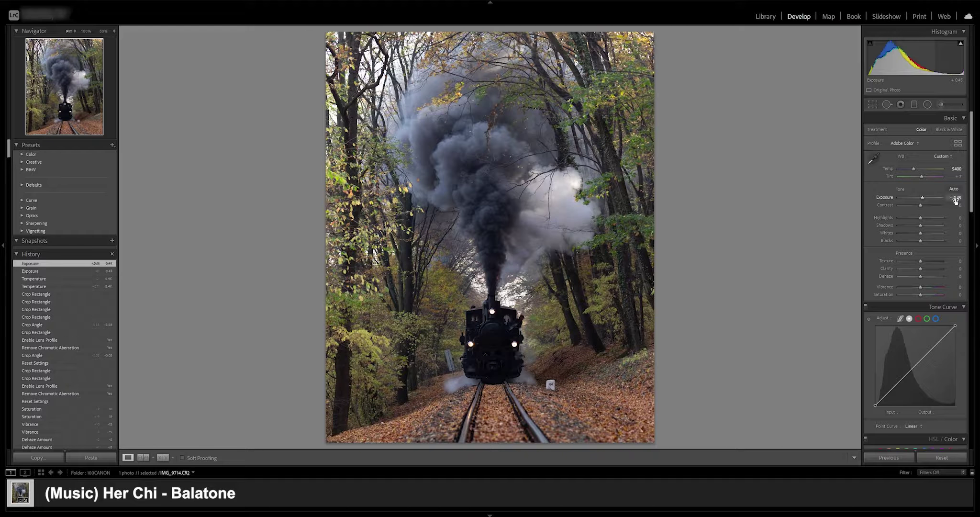
{"action": "left_click_drag", "start_coordinate": [924, 206], "coordinate": [927, 204]}
{"action": "left_click", "coordinate": [954, 204]}
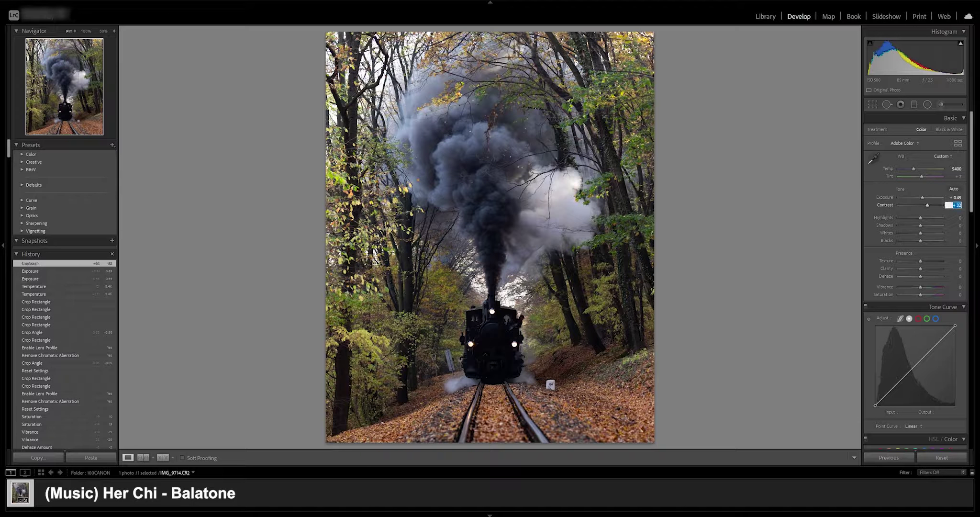
{"action": "type", "text": "25"}
{"action": "key", "text": "Return"}
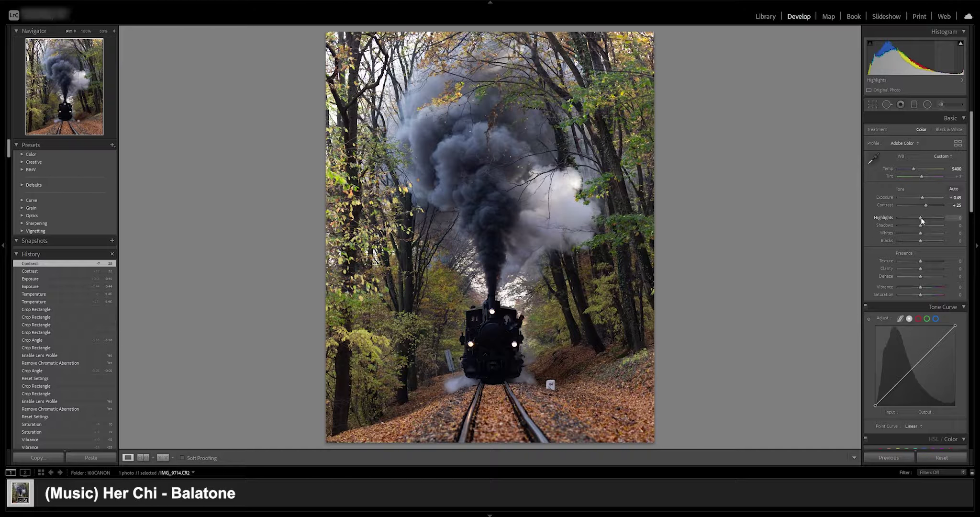
Step: Lower the highlights to -50 and raise the shadows to +55
{"action": "left_click_drag", "start_coordinate": [920, 217], "coordinate": [910, 215]}
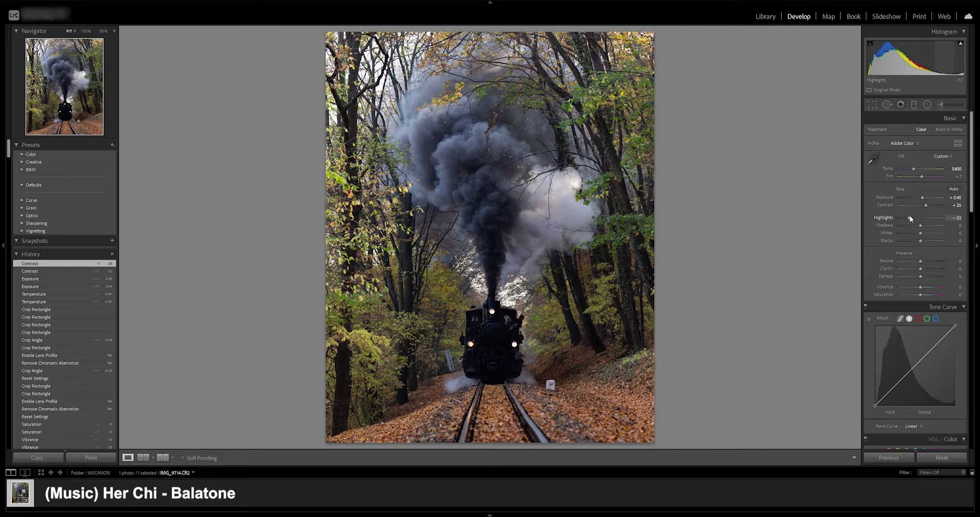
{"action": "left_click", "coordinate": [953, 217]}
{"action": "key", "text": "BackSpace"}
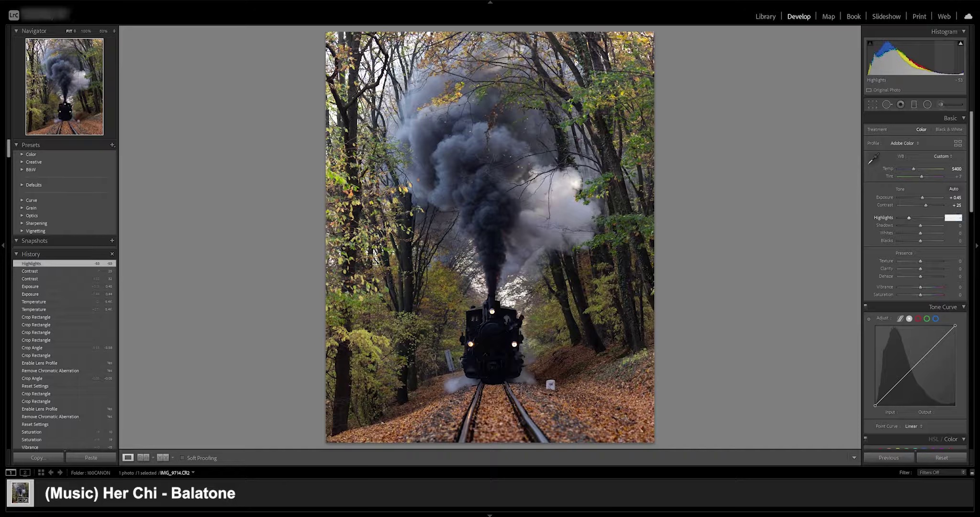
{"action": "type", "text": "-50"}
{"action": "key", "text": "Return"}
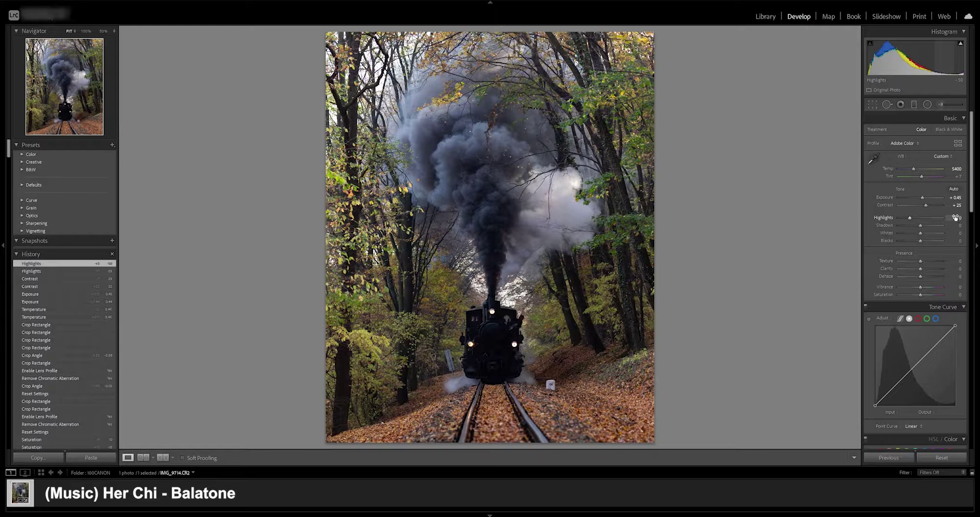
{"action": "left_click_drag", "start_coordinate": [921, 226], "coordinate": [927, 227]}
{"action": "left_click", "coordinate": [955, 225]}
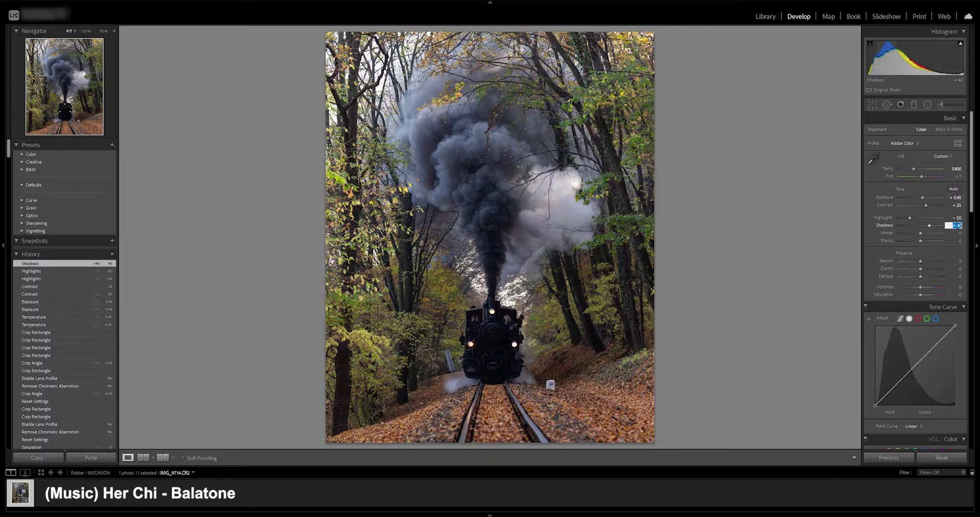
{"action": "type", "text": "55"}
{"action": "key", "text": "Return"}
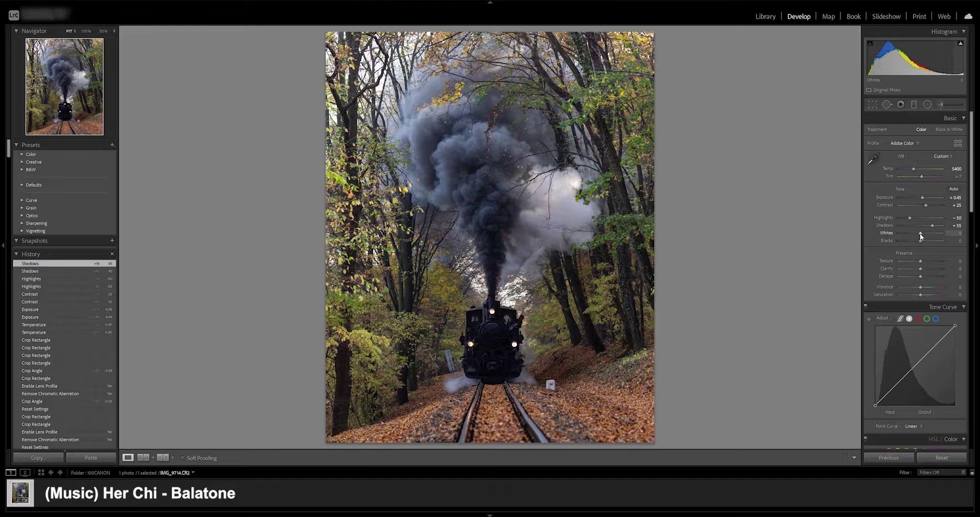
Step: Set the photo's whites to +15
{"action": "mouse_move", "coordinate": [919, 233]}
{"action": "left_mouse_down"}
{"action": "mouse_move", "coordinate": [928, 233]}
{"action": "mouse_move", "coordinate": [920, 234]}
{"action": "left_mouse_up"}
{"action": "left_click", "coordinate": [954, 233]}
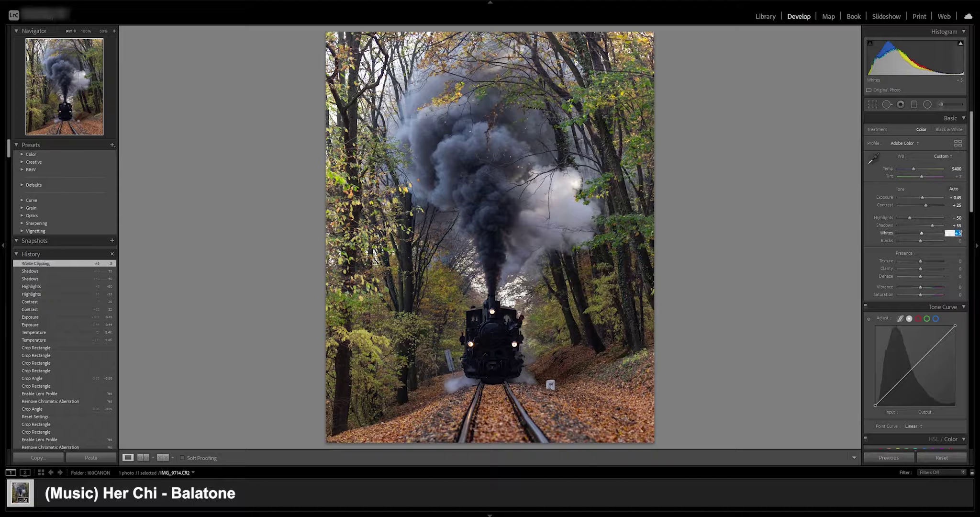
{"action": "type", "text": "15"}
{"action": "key", "text": "Return"}
Step: Set the photo's blacks to +5, after trying +8
{"action": "mouse_move", "coordinate": [919, 240]}
{"action": "left_mouse_down"}
{"action": "mouse_move", "coordinate": [900, 242]}
{"action": "mouse_move", "coordinate": [938, 240]}
{"action": "mouse_move", "coordinate": [923, 244]}
{"action": "left_mouse_up"}
{"action": "left_click", "coordinate": [956, 240]}
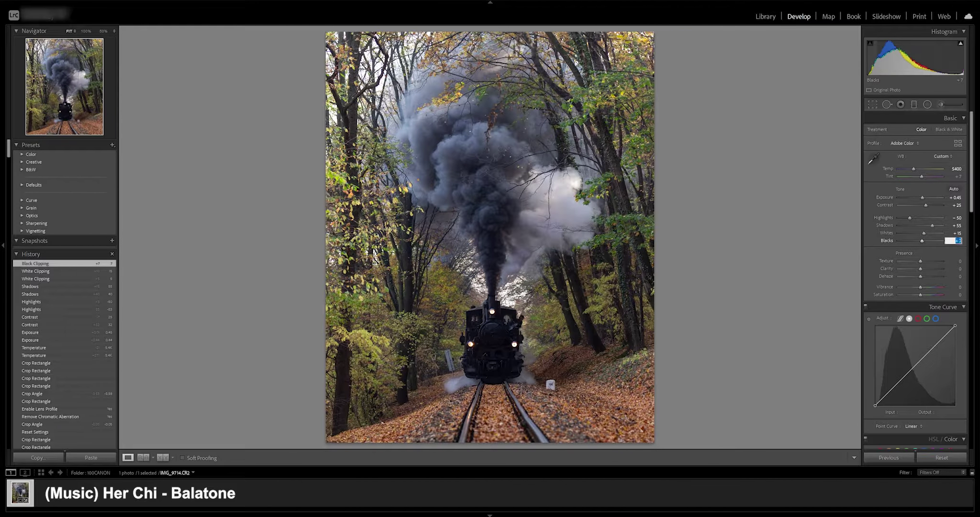
{"action": "type", "text": "8"}
{"action": "key", "text": "Return"}
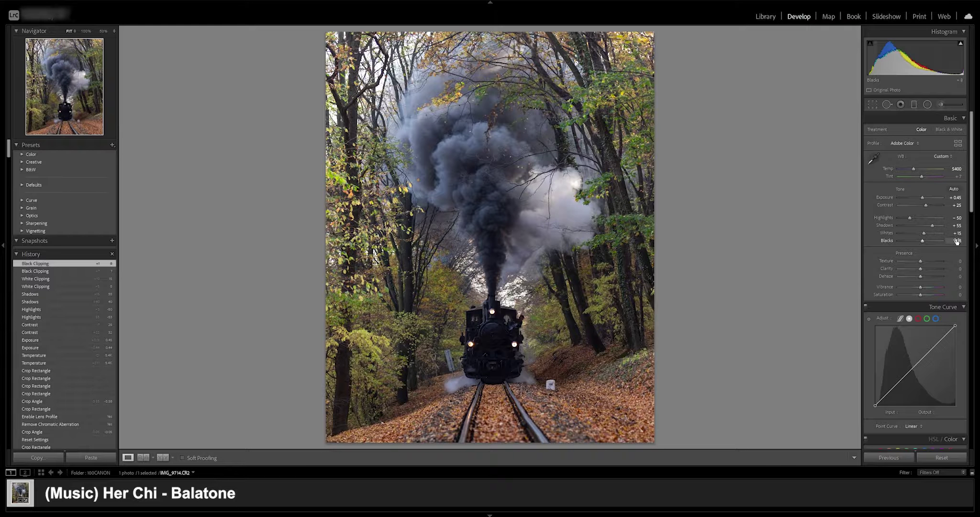
{"action": "left_click", "coordinate": [956, 240]}
{"action": "type", "text": "5"}
{"action": "key", "text": "Return"}
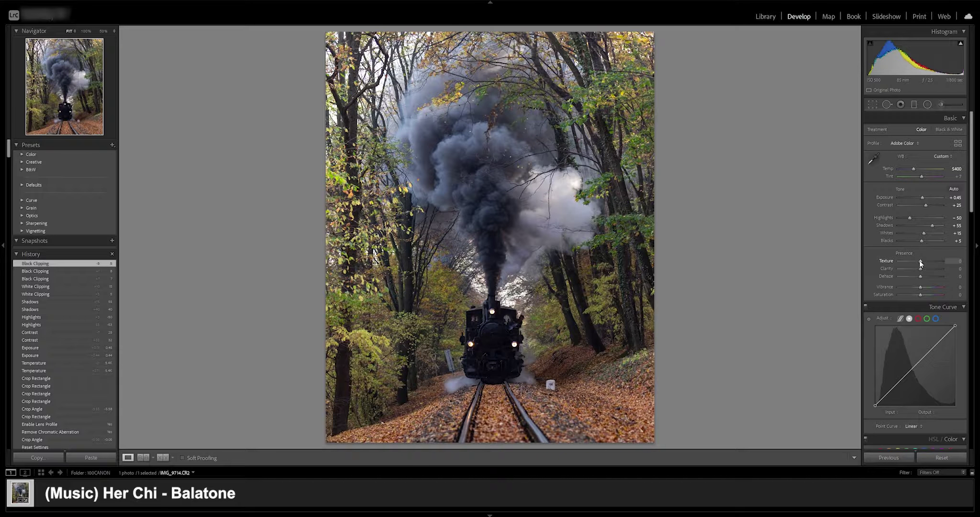
Step: Adjust the photo's presence to texture +20, clarity -13 and dehaze -5
{"action": "left_click_drag", "start_coordinate": [919, 261], "coordinate": [930, 258]}
{"action": "left_click", "coordinate": [955, 261]}
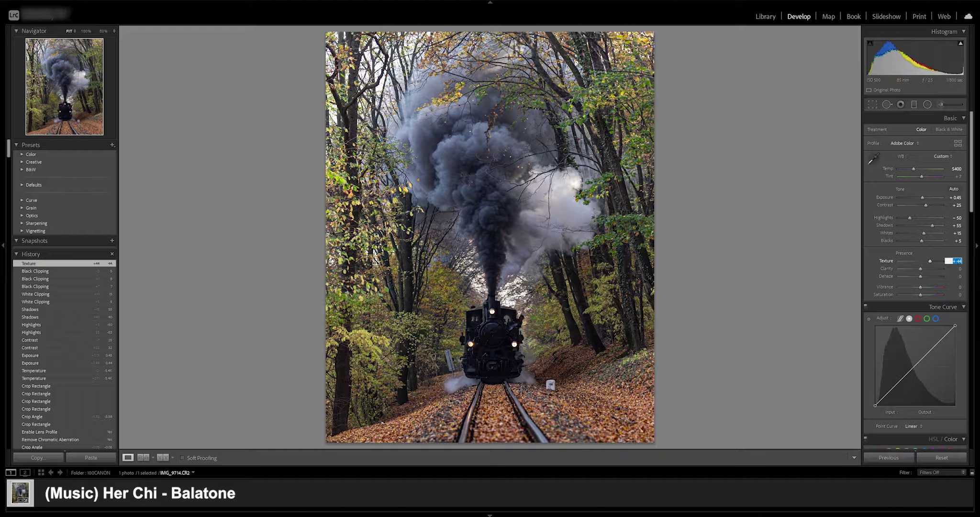
{"action": "type", "text": "20"}
{"action": "key", "text": "Return"}
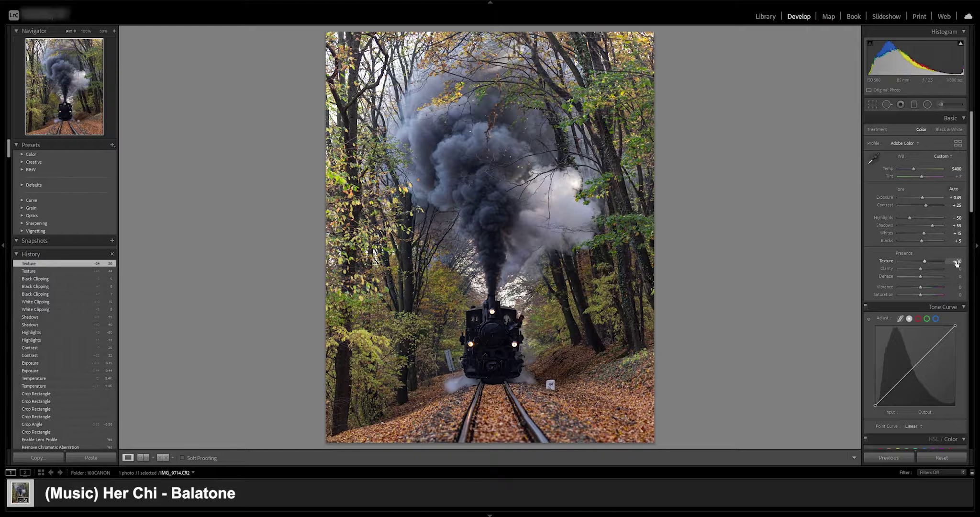
{"action": "left_click_drag", "start_coordinate": [920, 268], "coordinate": [917, 268]}
{"action": "left_click_drag", "start_coordinate": [920, 276], "coordinate": [919, 276]}
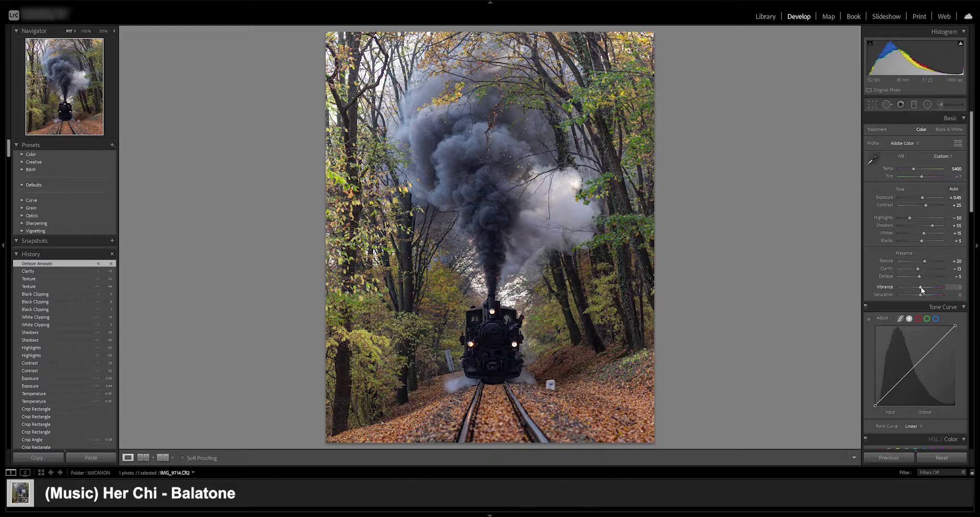
Step: Reduce the vibrance to -15 and raise the overall saturation to +10
{"action": "left_click_drag", "start_coordinate": [920, 286], "coordinate": [925, 286]}
{"action": "mouse_move", "coordinate": [925, 286]}
{"action": "left_mouse_down"}
{"action": "mouse_move", "coordinate": [916, 287]}
{"action": "mouse_move", "coordinate": [923, 295]}
{"action": "left_mouse_up"}
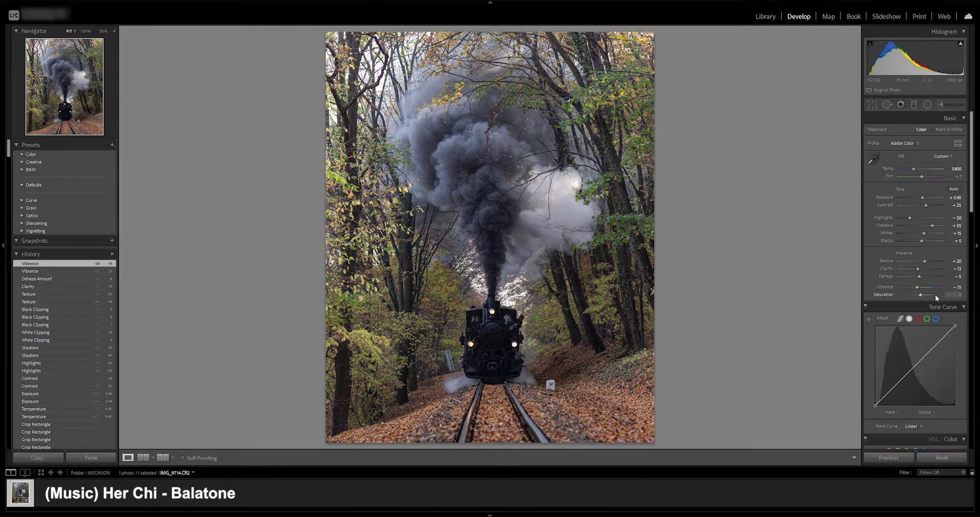
Step: Shift the yellow hue to -80 in the colour adjustments
{"action": "scroll", "coordinate": [937, 287], "scroll_direction": "down", "scroll_amount": 4}
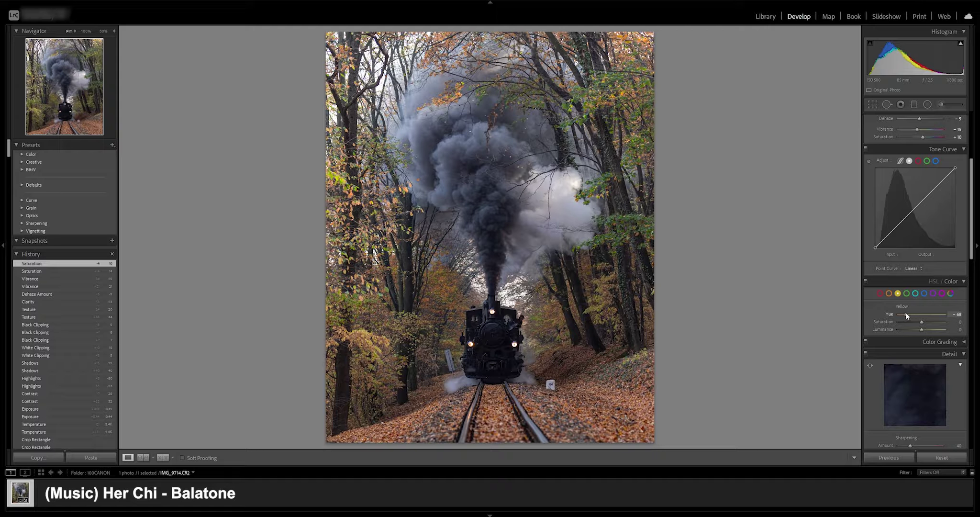
{"action": "left_click_drag", "start_coordinate": [912, 312], "coordinate": [903, 314]}
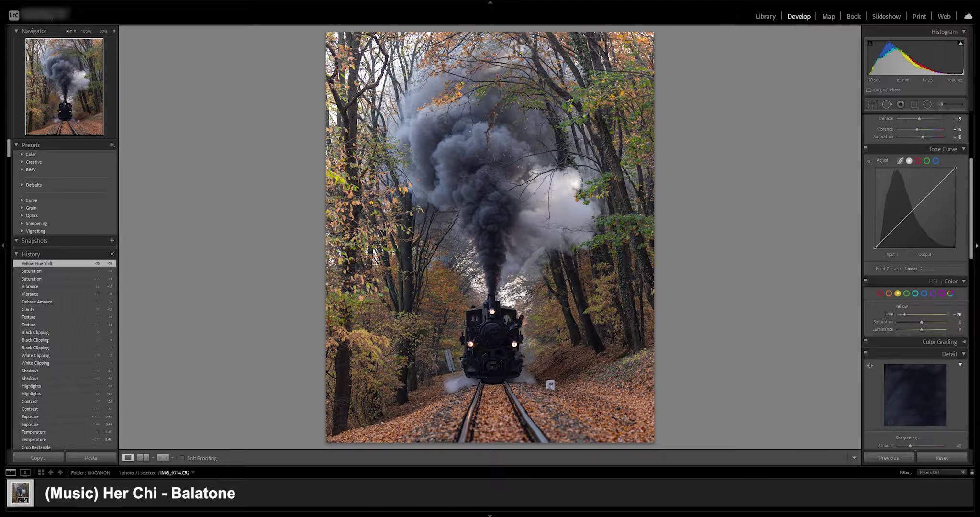
{"action": "left_click", "coordinate": [954, 314]}
{"action": "type", "text": "-80"}
Step: Set the yellow saturation to +25 and the yellow luminance to +10
{"action": "left_click_drag", "start_coordinate": [921, 322], "coordinate": [960, 323]}
{"action": "left_click", "coordinate": [957, 321]}
{"action": "type", "text": "25"}
{"action": "key", "text": "Return"}
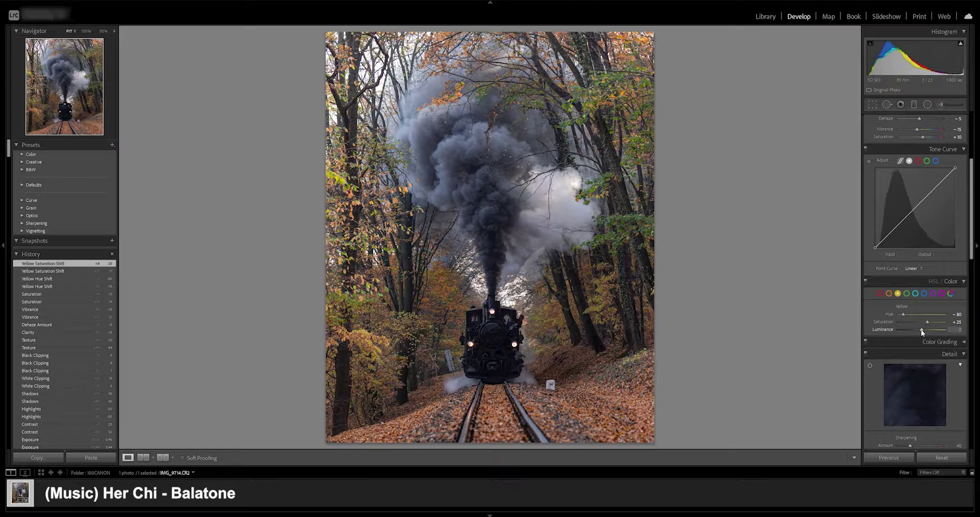
{"action": "left_click", "coordinate": [954, 329]}
{"action": "type", "text": "10"}
{"action": "key", "text": "Return"}
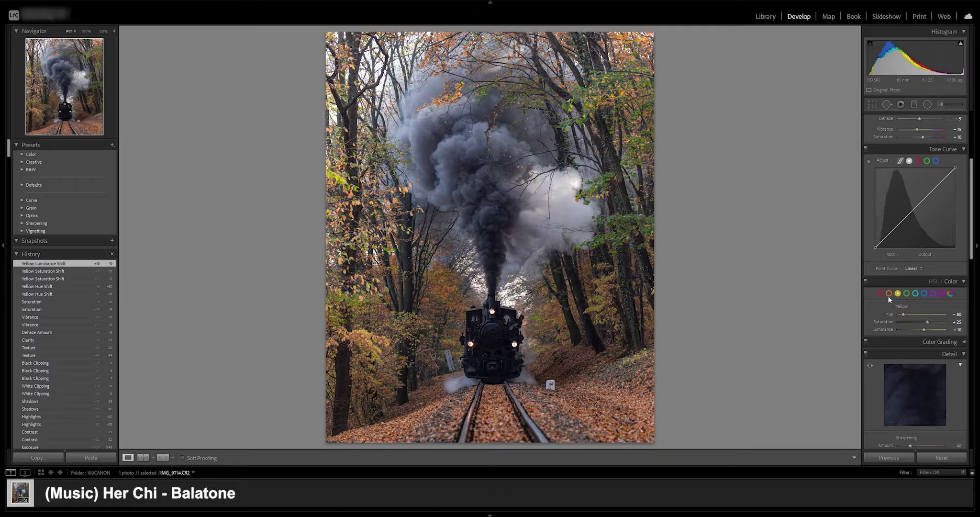
Step: Shift the orange hue to -60 in the colour adjustments
{"action": "left_click", "coordinate": [888, 294]}
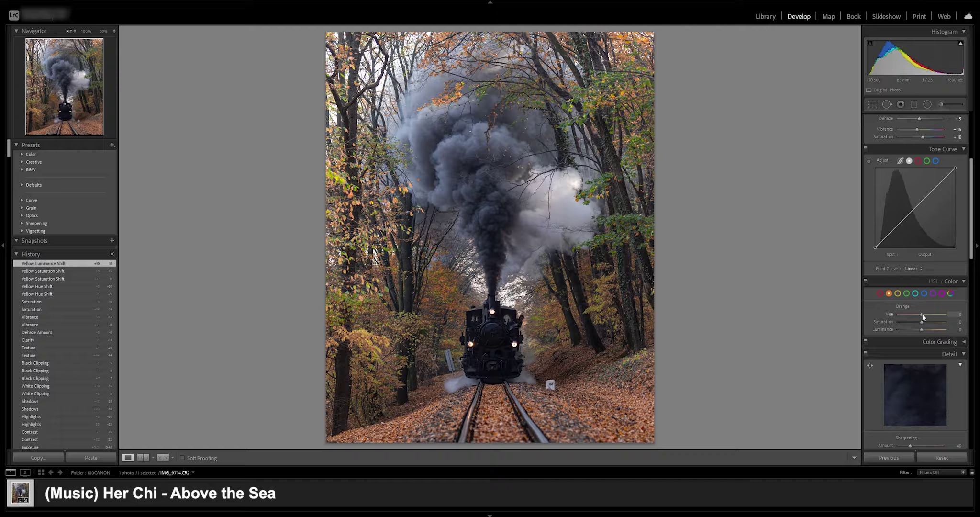
{"action": "mouse_move", "coordinate": [924, 312]}
{"action": "left_mouse_down"}
{"action": "mouse_move", "coordinate": [946, 311]}
{"action": "mouse_move", "coordinate": [921, 315]}
{"action": "left_mouse_up"}
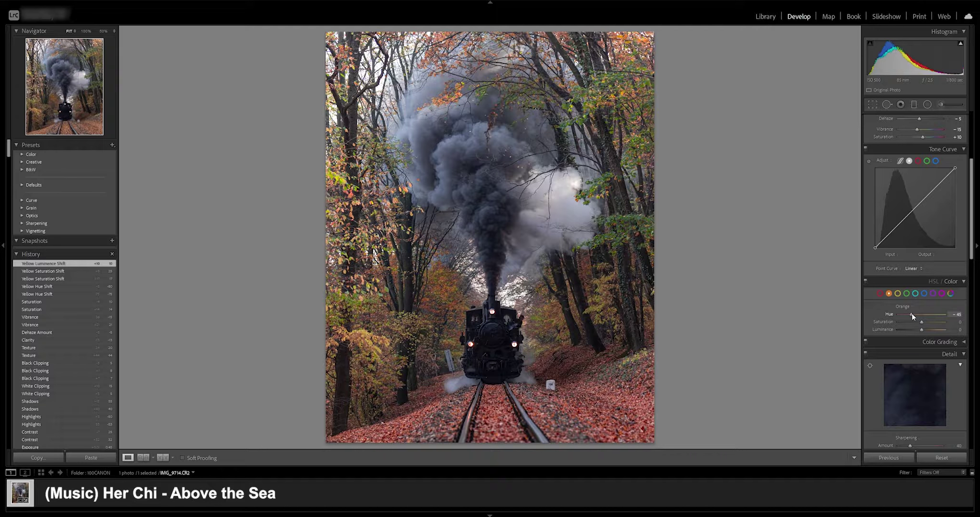
{"action": "left_click_drag", "start_coordinate": [911, 312], "coordinate": [911, 313]}
{"action": "left_click", "coordinate": [954, 314]}
{"action": "type", "text": "-60"}
{"action": "key", "text": "Return"}
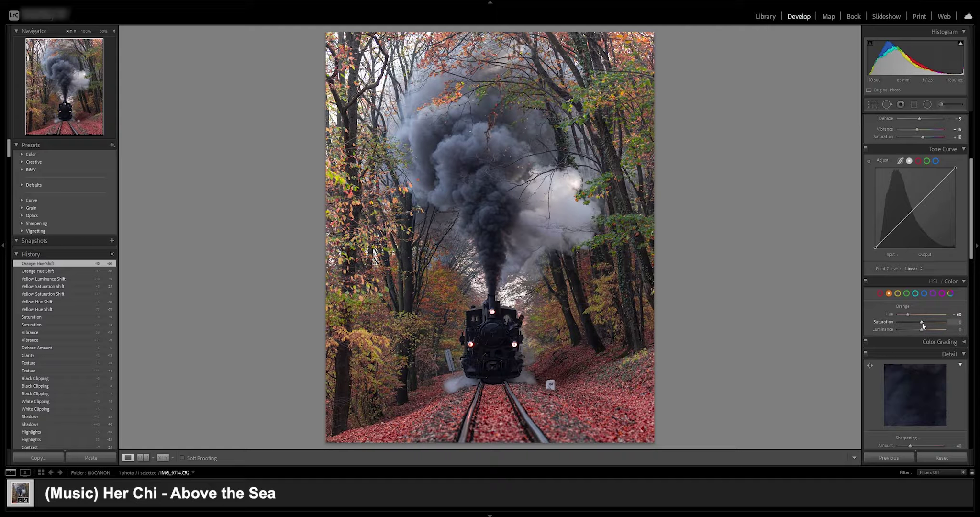
Step: Set the orange saturation to +25 and raise the orange luminance in the colour adjustments
{"action": "left_click_drag", "start_coordinate": [922, 323], "coordinate": [929, 322]}
{"action": "left_click", "coordinate": [955, 321]}
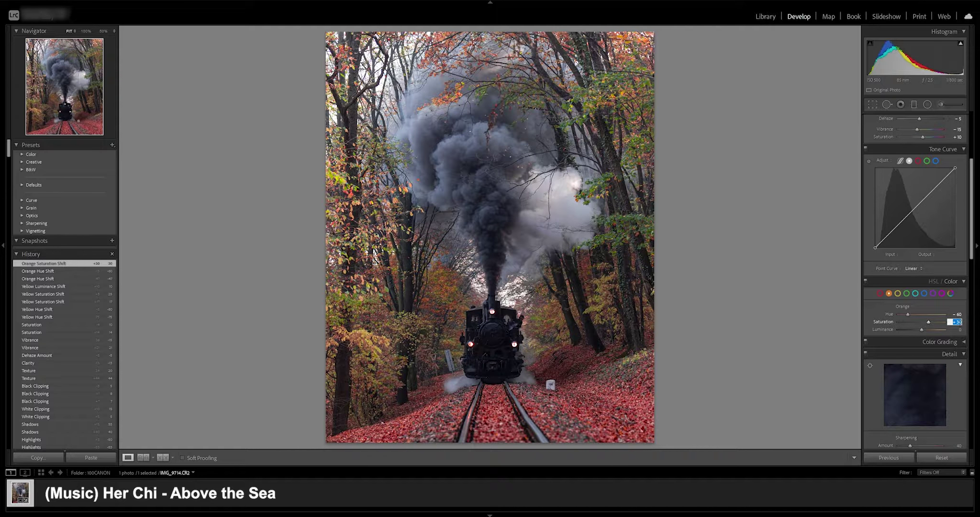
{"action": "type", "text": "17"}
{"action": "key", "text": "Return"}
{"action": "left_click", "coordinate": [955, 321]}
{"action": "type", "text": "25"}
{"action": "key", "text": "Return"}
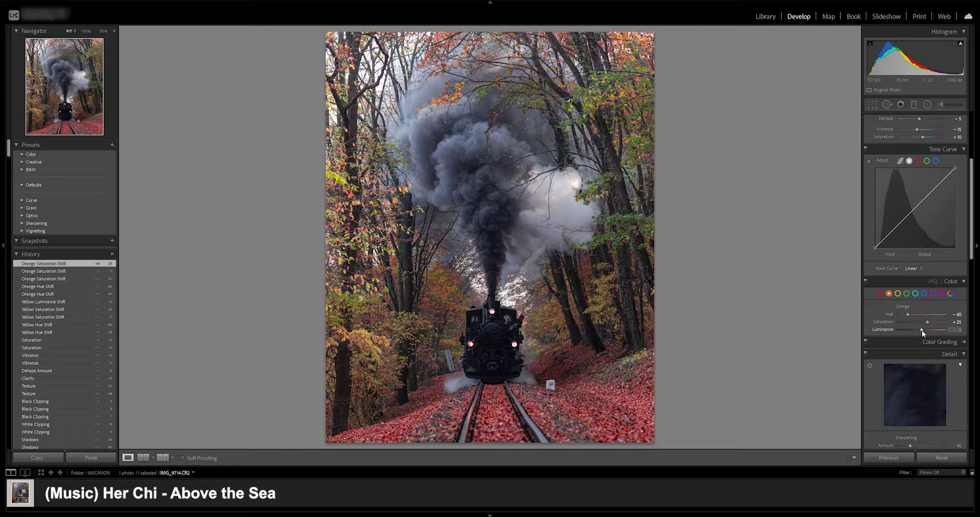
{"action": "left_click", "coordinate": [955, 329]}
Step: Shift the green hue to -65 in the colour adjustments
{"action": "left_click", "coordinate": [907, 293]}
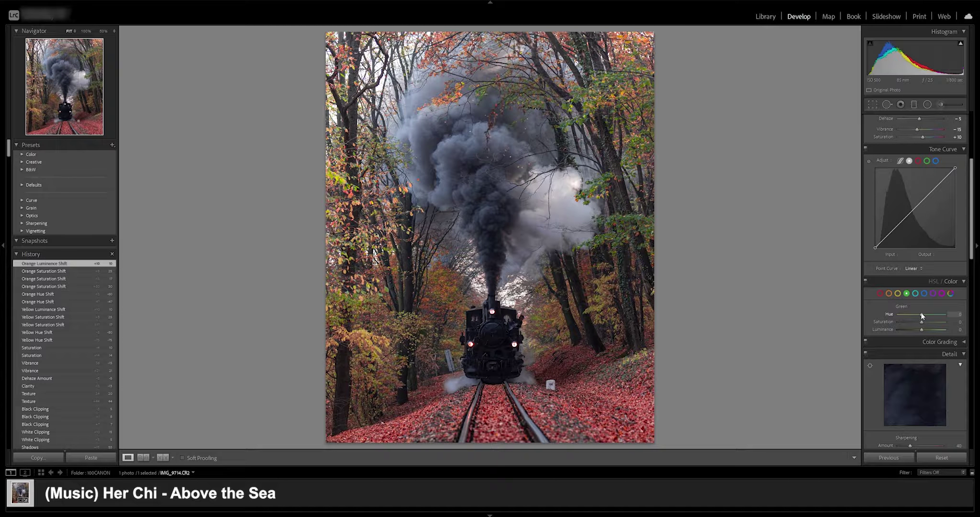
{"action": "left_click", "coordinate": [954, 314]}
{"action": "type", "text": "-"}
{"action": "mouse_move", "coordinate": [921, 314]}
{"action": "left_mouse_down"}
{"action": "mouse_move", "coordinate": [905, 313]}
{"action": "mouse_move", "coordinate": [930, 328]}
{"action": "left_mouse_up"}
{"action": "type", "text": "-65"}
{"action": "key", "text": "Return"}
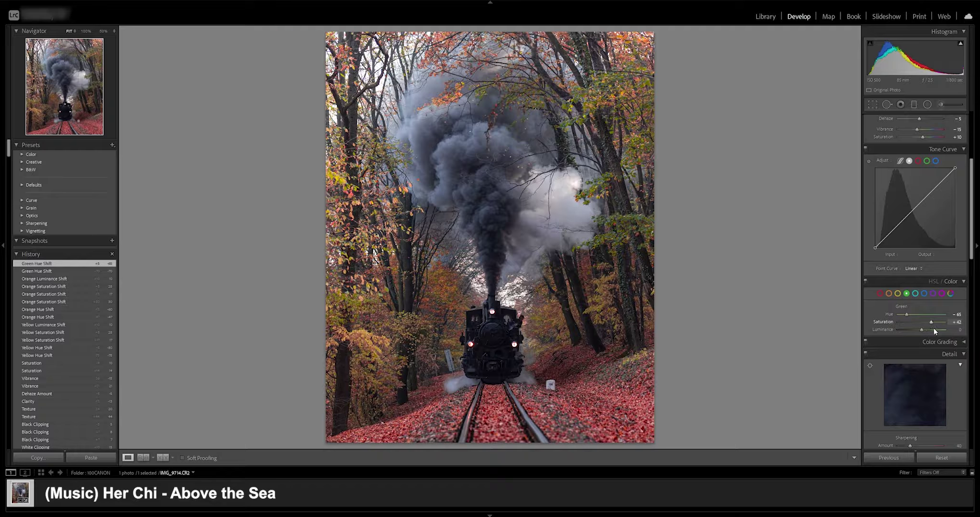
Step: Set the green saturation to +25 and the green luminance to +40
{"action": "left_click", "coordinate": [956, 322]}
{"action": "type", "text": "25"}
{"action": "key", "text": "Return"}
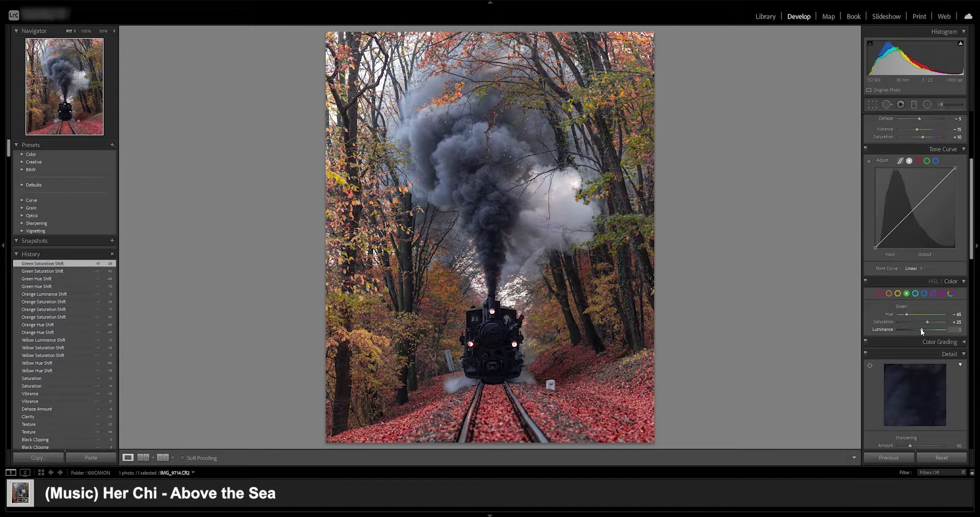
{"action": "left_click_drag", "start_coordinate": [919, 330], "coordinate": [928, 329]}
{"action": "left_click", "coordinate": [956, 329]}
{"action": "type", "text": "40"}
{"action": "key", "text": "Return"}
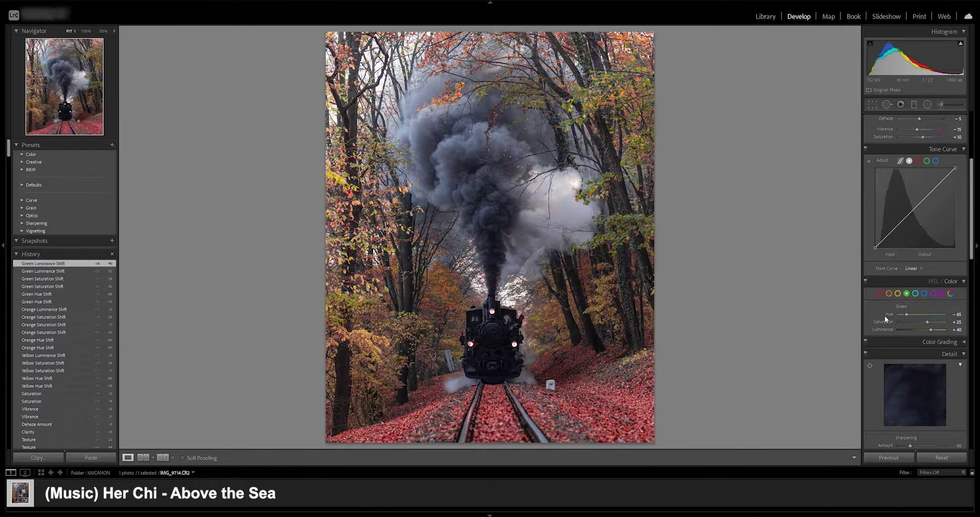
Step: Warm the white balance by setting the temperature to 5700
{"action": "scroll", "coordinate": [884, 316], "scroll_direction": "up", "scroll_amount": 5}
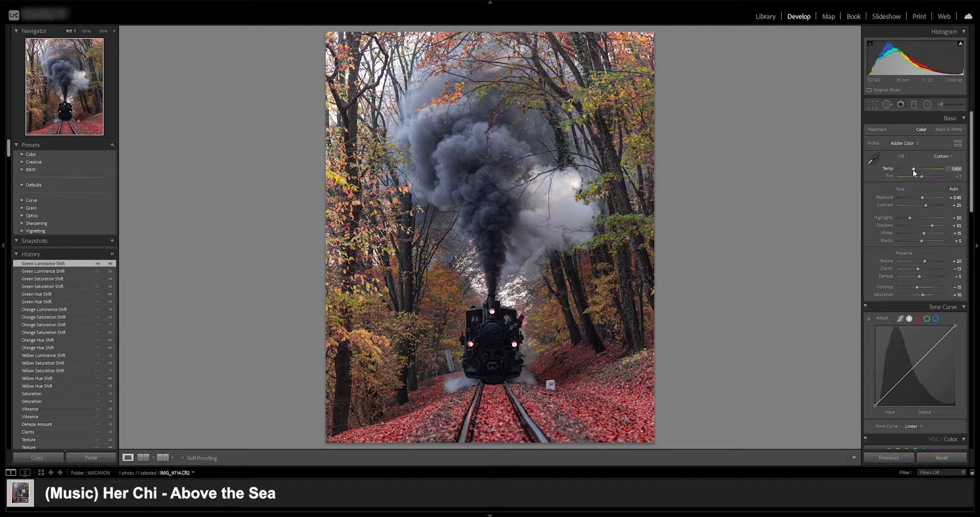
{"action": "left_click_drag", "start_coordinate": [913, 169], "coordinate": [914, 170]}
{"action": "left_click", "coordinate": [957, 168]}
{"action": "type", "text": "5700"}
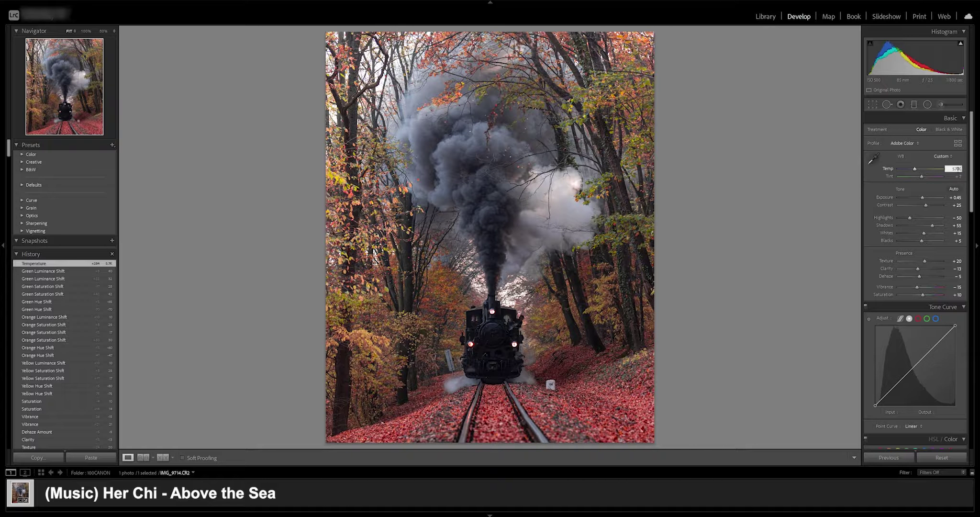
{"action": "key", "text": "Return"}
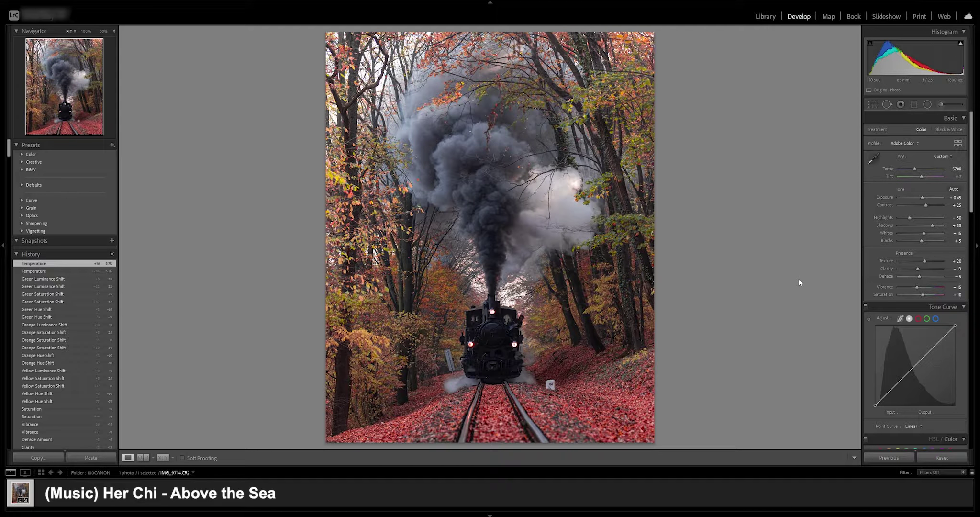
Step: Set up an adjustment brush with Auto Mask on, feather 0 and exposure 0 for masking the locomotive
{"action": "left_click", "coordinate": [940, 106]}
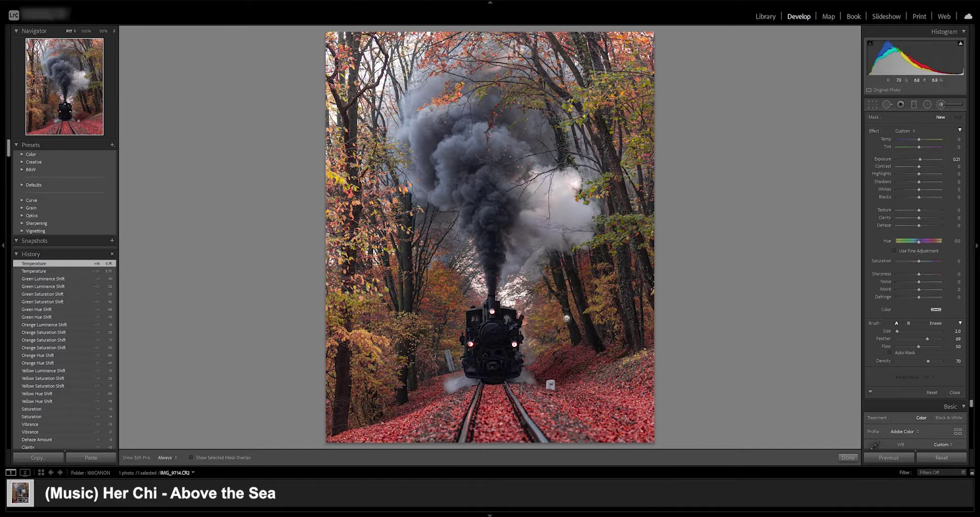
{"action": "scroll", "coordinate": [495, 337], "scroll_direction": "up", "scroll_amount": 3}
{"action": "scroll", "coordinate": [495, 338], "scroll_direction": "up", "scroll_amount": 1}
{"action": "left_click", "coordinate": [890, 352]}
{"action": "left_click", "coordinate": [66, 112]}
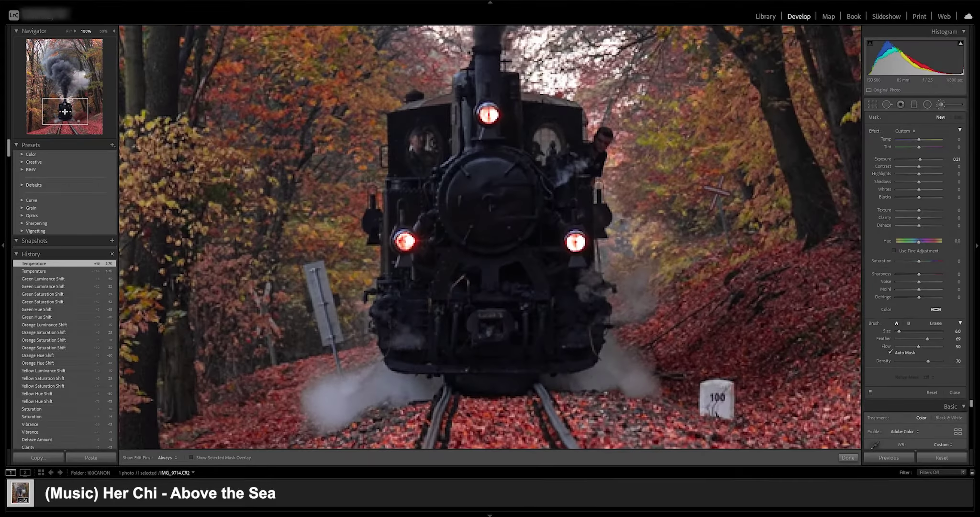
{"action": "left_click_drag", "start_coordinate": [65, 111], "coordinate": [64, 110]}
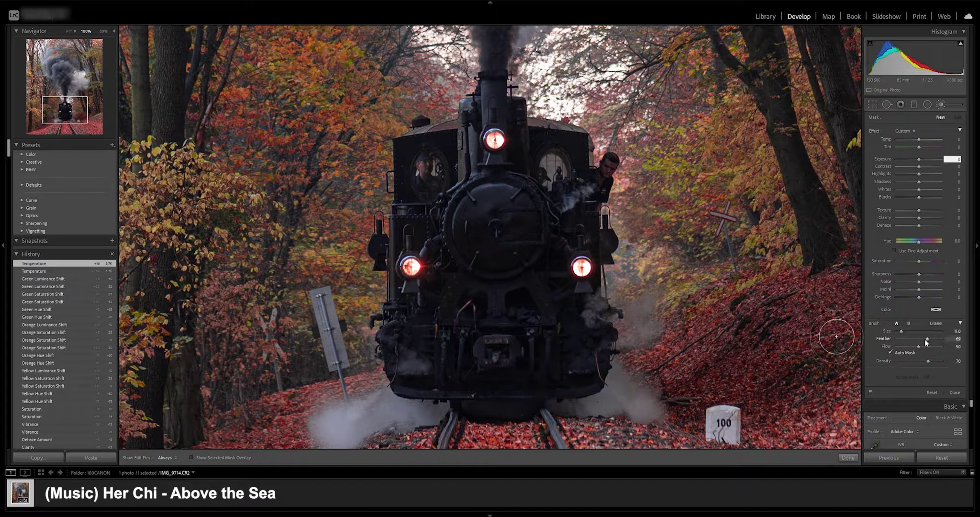
{"action": "left_click_drag", "start_coordinate": [925, 338], "coordinate": [882, 338]}
{"action": "scroll", "coordinate": [504, 307], "scroll_direction": "up", "scroll_amount": 5}
{"action": "scroll", "coordinate": [504, 307], "scroll_direction": "down", "scroll_amount": 4}
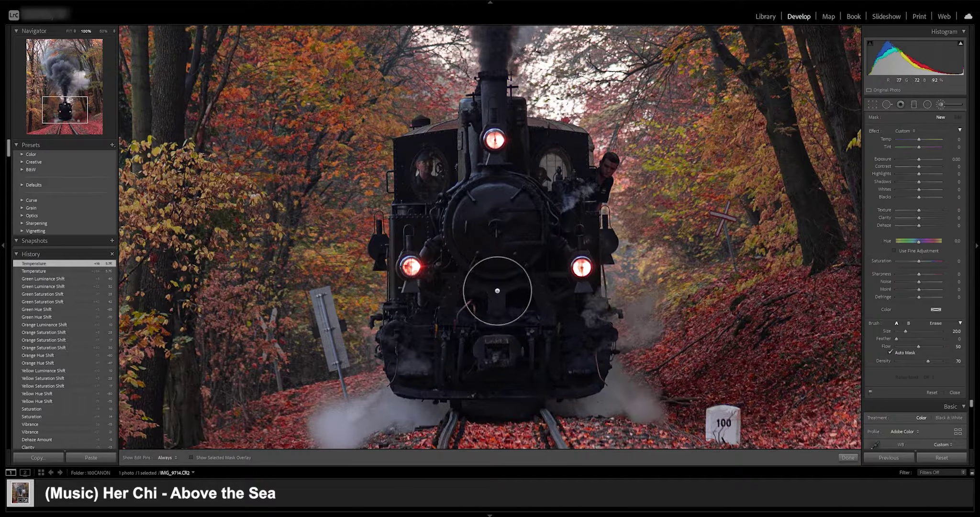
Step: Paint a brush mask over the whole black locomotive, checking the coverage with the mask overlay
{"action": "left_click_drag", "start_coordinate": [496, 297], "coordinate": [483, 268]}
{"action": "key", "text": "h"}
{"action": "key", "text": "o"}
{"action": "mouse_move", "coordinate": [483, 217]}
{"action": "left_mouse_down"}
{"action": "mouse_move", "coordinate": [420, 187]}
{"action": "mouse_move", "coordinate": [431, 198]}
{"action": "mouse_move", "coordinate": [419, 164]}
{"action": "mouse_move", "coordinate": [411, 174]}
{"action": "mouse_move", "coordinate": [460, 144]}
{"action": "mouse_move", "coordinate": [521, 169]}
{"action": "mouse_move", "coordinate": [525, 202]}
{"action": "mouse_move", "coordinate": [568, 175]}
{"action": "mouse_move", "coordinate": [581, 335]}
{"action": "mouse_move", "coordinate": [581, 258]}
{"action": "mouse_move", "coordinate": [598, 238]}
{"action": "mouse_move", "coordinate": [516, 164]}
{"action": "mouse_move", "coordinate": [548, 243]}
{"action": "left_mouse_up"}
{"action": "left_click", "coordinate": [599, 238]}
{"action": "scroll", "coordinate": [599, 239], "scroll_direction": "up", "scroll_amount": 3}
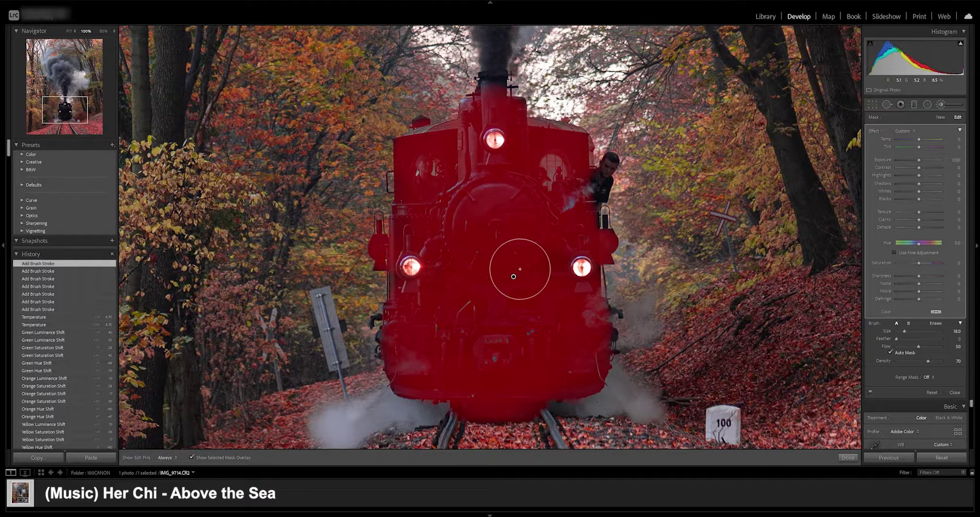
{"action": "key", "text": "o"}
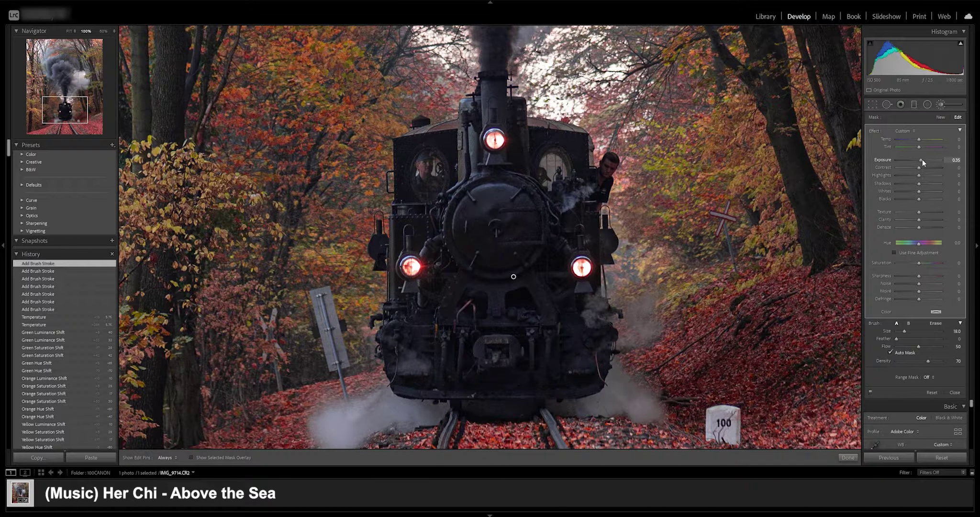
Step: Set the locomotive mask's exposure to 0.40 and its contrast to 5
{"action": "left_click", "coordinate": [952, 159]}
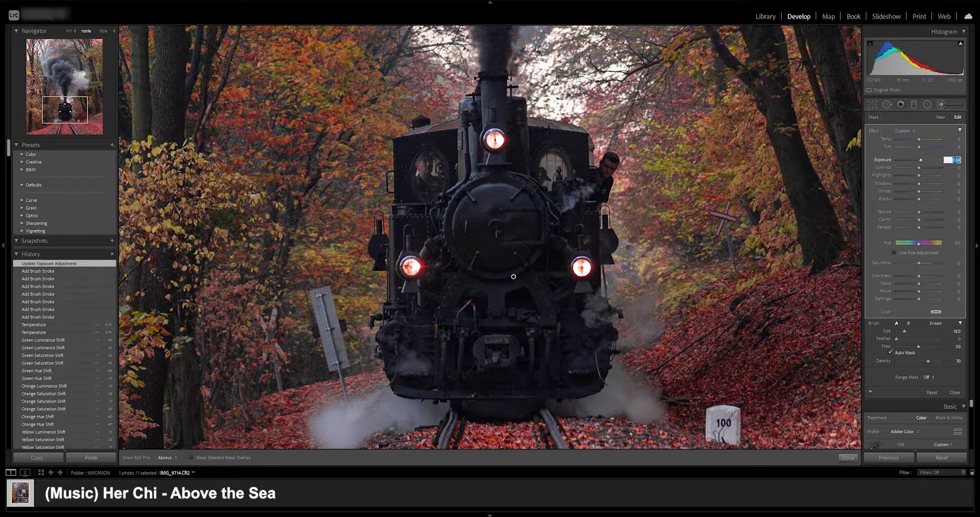
{"action": "type", "text": "0.4"}
{"action": "key", "text": "Return"}
{"action": "left_click_drag", "start_coordinate": [918, 167], "coordinate": [921, 169]}
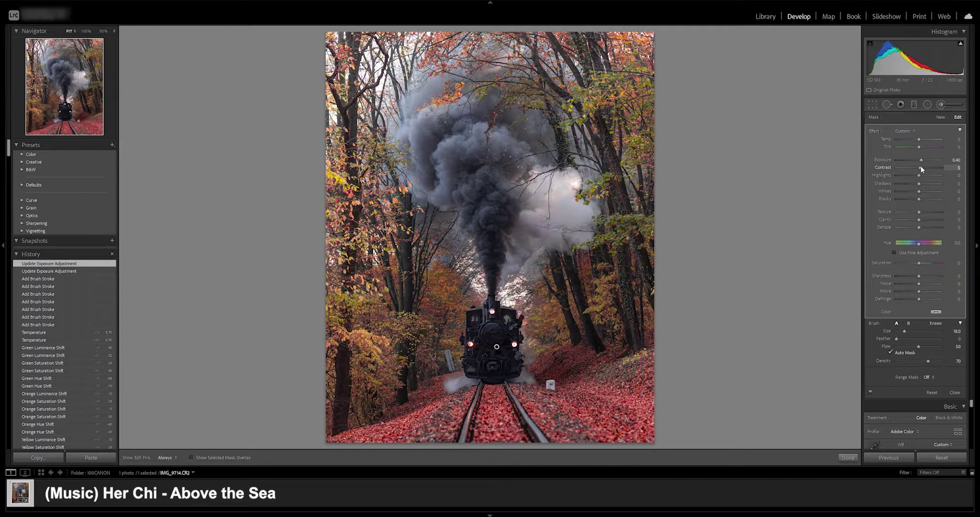
{"action": "left_click", "coordinate": [921, 169]}
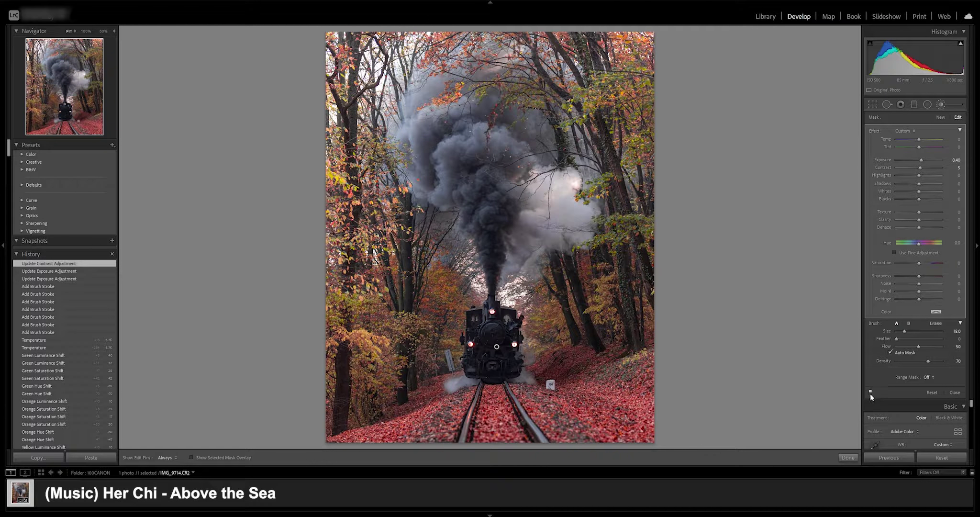
Step: Toggle the brush adjustments off and on to compare the locomotive with and without them
{"action": "left_click", "coordinate": [870, 391]}
{"action": "left_click", "coordinate": [869, 392]}
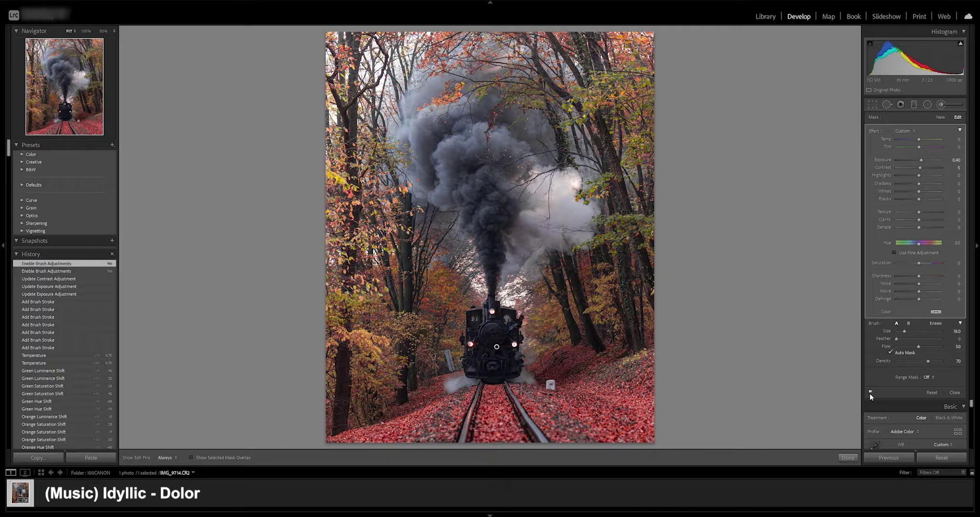
{"action": "left_click", "coordinate": [870, 392]}
{"action": "left_click", "coordinate": [869, 391]}
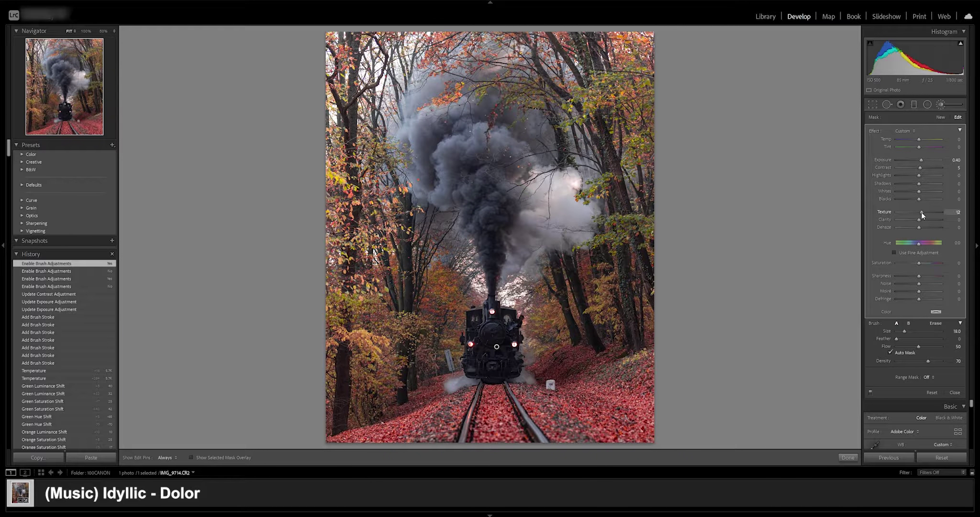
Step: Give the locomotive mask texture 14, clarity 20, sharpness 20 and noise 10
{"action": "left_click_drag", "start_coordinate": [918, 219], "coordinate": [923, 219]}
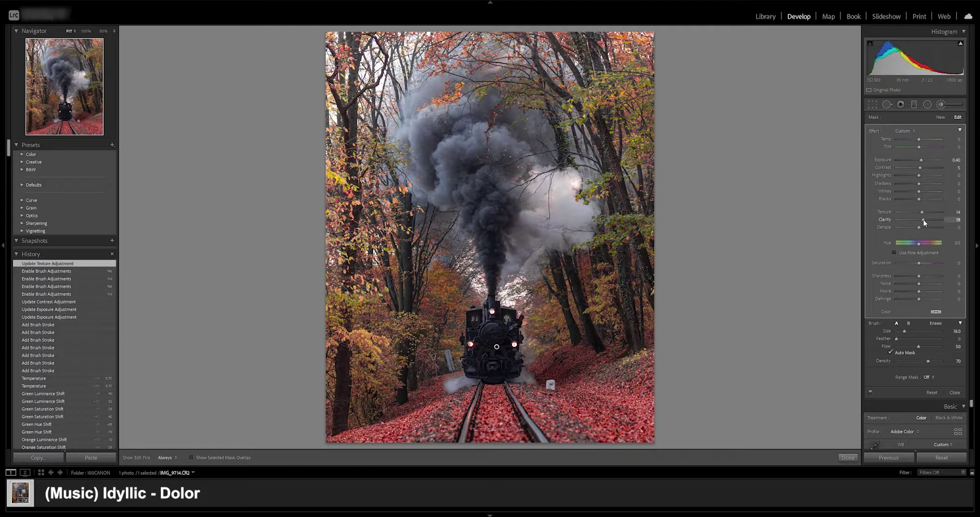
{"action": "left_click_drag", "start_coordinate": [918, 276], "coordinate": [923, 275]}
{"action": "left_click", "coordinate": [954, 219]}
{"action": "type", "text": "20"}
{"action": "left_click", "coordinate": [954, 276]}
{"action": "type", "text": "20"}
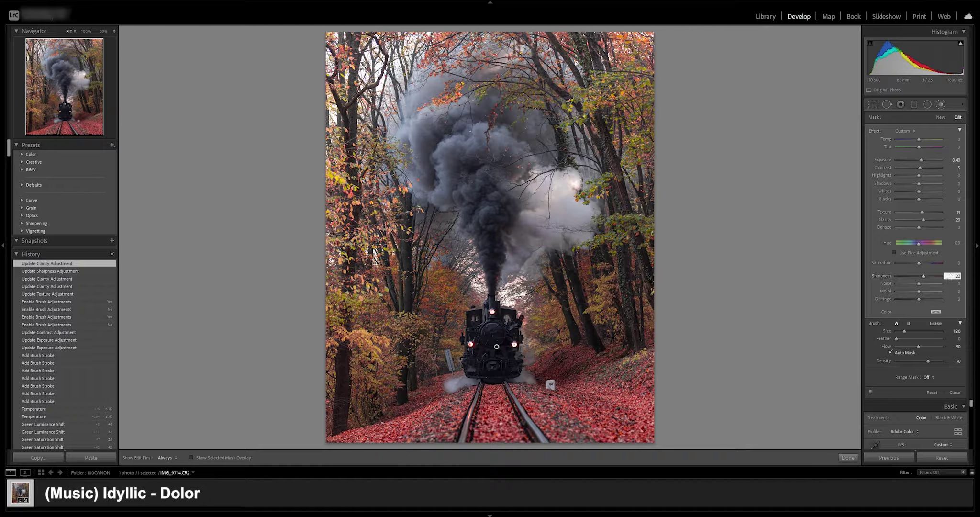
{"action": "left_click", "coordinate": [954, 284]}
{"action": "type", "text": "10"}
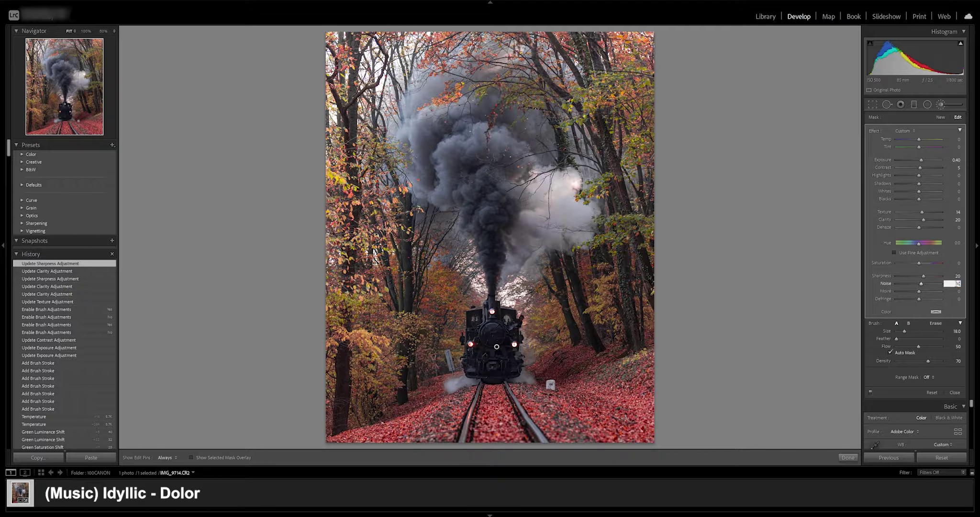
{"action": "key", "text": "Return"}
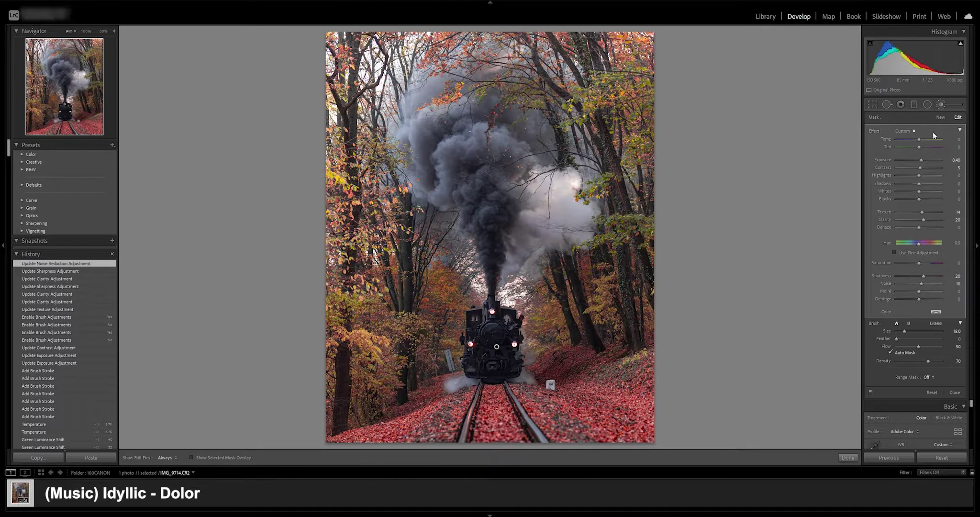
Step: Fine-tune the exposure of the locomotive mask
{"action": "left_click", "coordinate": [954, 160]}
{"action": "key", "text": "Up"}
{"action": "key", "text": "Up"}
{"action": "key", "text": "Up"}
{"action": "key", "text": "BackSpace"}
{"action": "key", "text": "Return"}
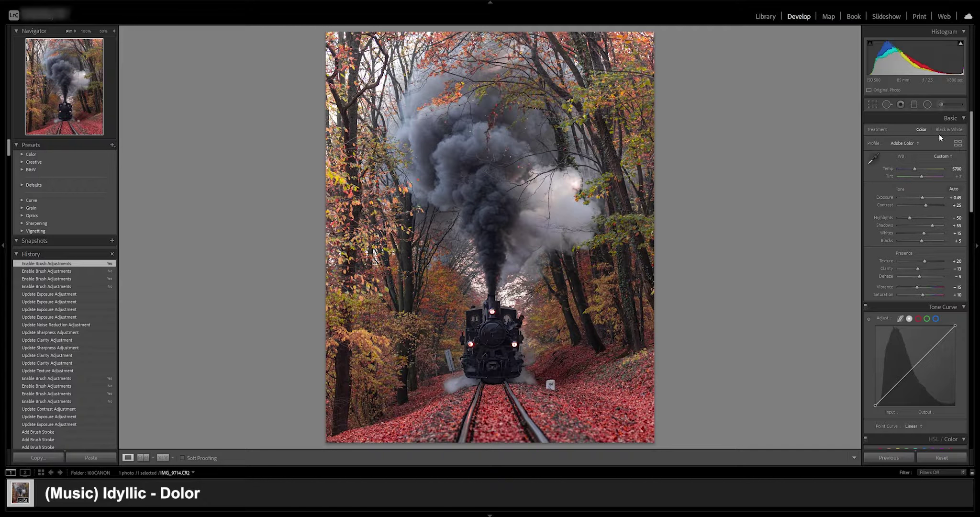
Step: Start a new adjustment brush with feather 53 and Auto Mask off, and paint over the smoke cloud with the overlay shown
{"action": "left_click", "coordinate": [939, 106]}
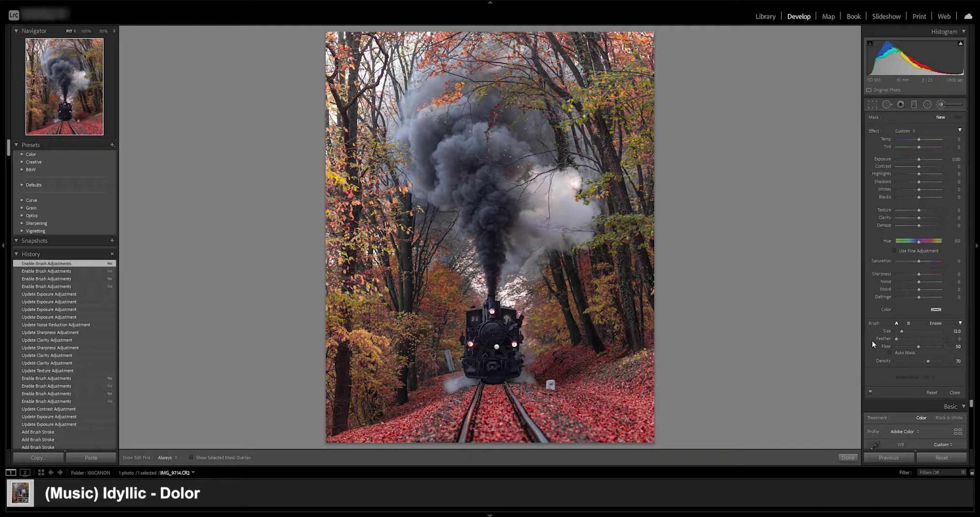
{"action": "left_click_drag", "start_coordinate": [920, 338], "coordinate": [922, 338]}
{"action": "scroll", "coordinate": [489, 217], "scroll_direction": "up", "scroll_amount": 1}
{"action": "scroll", "coordinate": [488, 219], "scroll_direction": "down", "scroll_amount": 1}
{"action": "mouse_move", "coordinate": [487, 219]}
{"action": "left_mouse_down"}
{"action": "mouse_move", "coordinate": [477, 179]}
{"action": "mouse_move", "coordinate": [493, 218]}
{"action": "mouse_move", "coordinate": [461, 176]}
{"action": "mouse_move", "coordinate": [467, 186]}
{"action": "mouse_move", "coordinate": [479, 171]}
{"action": "mouse_move", "coordinate": [517, 188]}
{"action": "mouse_move", "coordinate": [499, 147]}
{"action": "mouse_move", "coordinate": [426, 174]}
{"action": "mouse_move", "coordinate": [428, 137]}
{"action": "mouse_move", "coordinate": [435, 178]}
{"action": "mouse_move", "coordinate": [439, 163]}
{"action": "mouse_move", "coordinate": [487, 129]}
{"action": "mouse_move", "coordinate": [506, 148]}
{"action": "mouse_move", "coordinate": [511, 121]}
{"action": "mouse_move", "coordinate": [535, 173]}
{"action": "mouse_move", "coordinate": [523, 121]}
{"action": "mouse_move", "coordinate": [541, 201]}
{"action": "mouse_move", "coordinate": [540, 174]}
{"action": "mouse_move", "coordinate": [526, 228]}
{"action": "mouse_move", "coordinate": [558, 182]}
{"action": "mouse_move", "coordinate": [557, 225]}
{"action": "mouse_move", "coordinate": [581, 219]}
{"action": "mouse_move", "coordinate": [497, 206]}
{"action": "mouse_move", "coordinate": [491, 244]}
{"action": "mouse_move", "coordinate": [465, 215]}
{"action": "left_mouse_up"}
{"action": "key", "text": "o"}
{"action": "key", "text": "h"}
{"action": "mouse_move", "coordinate": [447, 190]}
{"action": "left_mouse_down"}
{"action": "mouse_move", "coordinate": [424, 175]}
{"action": "mouse_move", "coordinate": [456, 206]}
{"action": "mouse_move", "coordinate": [425, 186]}
{"action": "mouse_move", "coordinate": [411, 150]}
{"action": "left_mouse_up"}
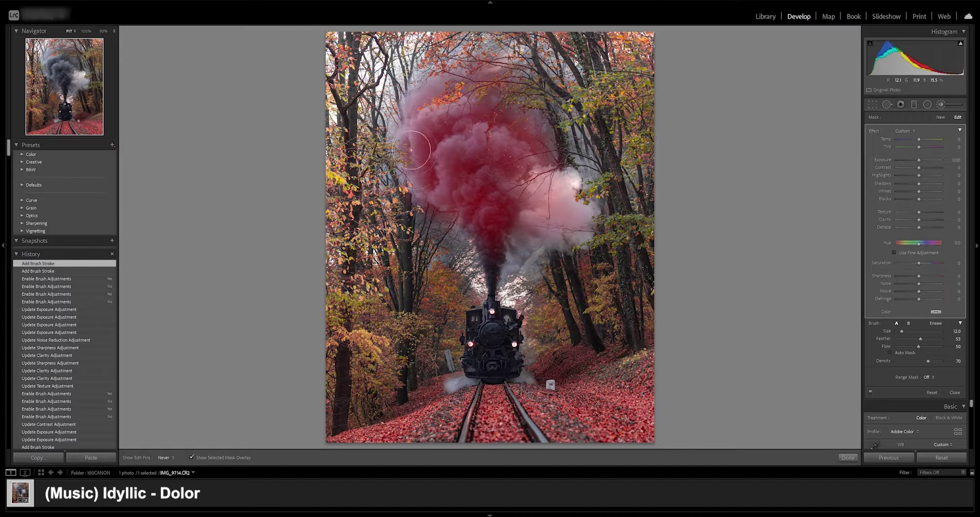
Step: Extend the smoke mask down the dark column to the chimney at 100% view with a brush size of 14
{"action": "key", "text": "h"}
{"action": "left_click", "coordinate": [64, 90]}
{"action": "scroll", "coordinate": [498, 184], "scroll_direction": "up", "scroll_amount": 2}
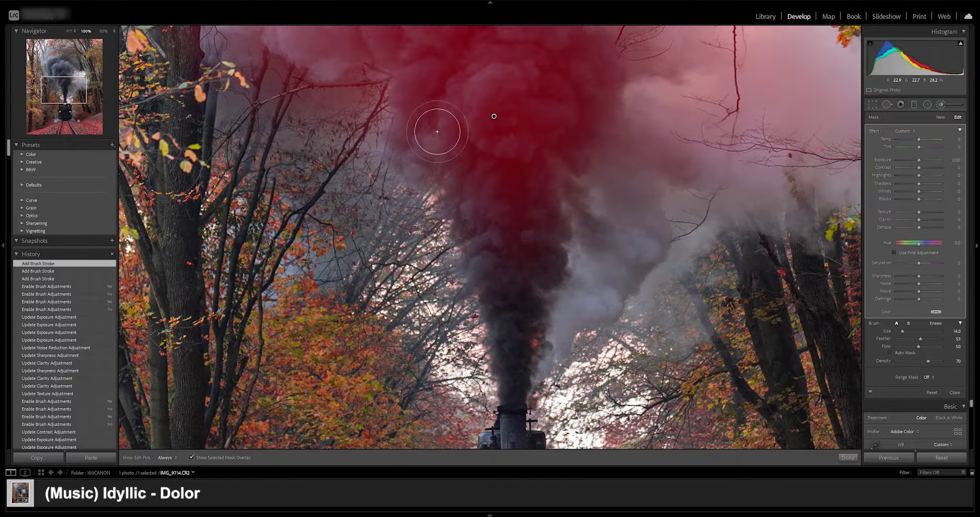
{"action": "key", "text": "h"}
{"action": "mouse_move", "coordinate": [437, 132]}
{"action": "left_mouse_down"}
{"action": "mouse_move", "coordinate": [501, 313]}
{"action": "mouse_move", "coordinate": [505, 263]}
{"action": "mouse_move", "coordinate": [508, 402]}
{"action": "left_mouse_up"}
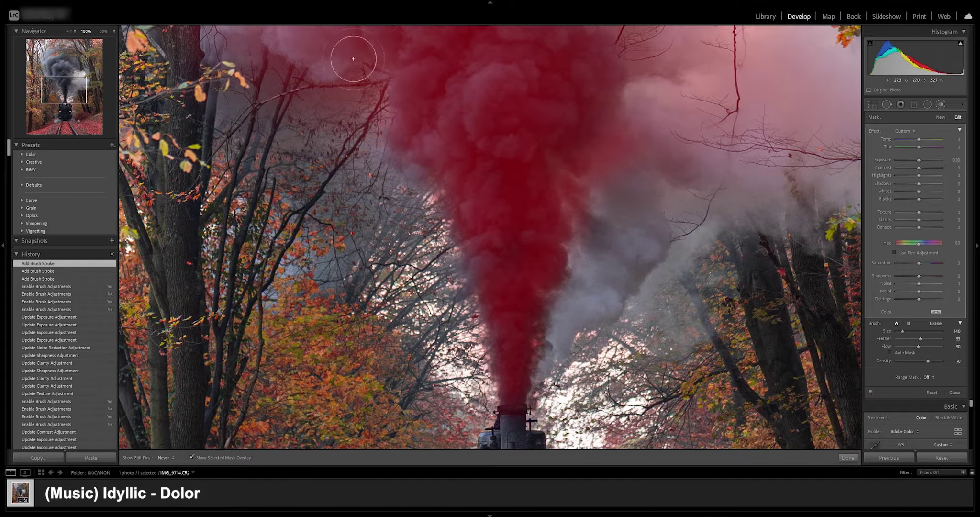
Step: Reduce the brush size to 8 and paint the upper-left edge of the smoke cloud into the mask
{"action": "key", "text": "h"}
{"action": "left_click", "coordinate": [68, 31]}
{"action": "key", "text": "h"}
{"action": "key", "text": "bracketleft"}
{"action": "key", "text": "bracketleft"}
{"action": "key", "text": "bracketleft"}
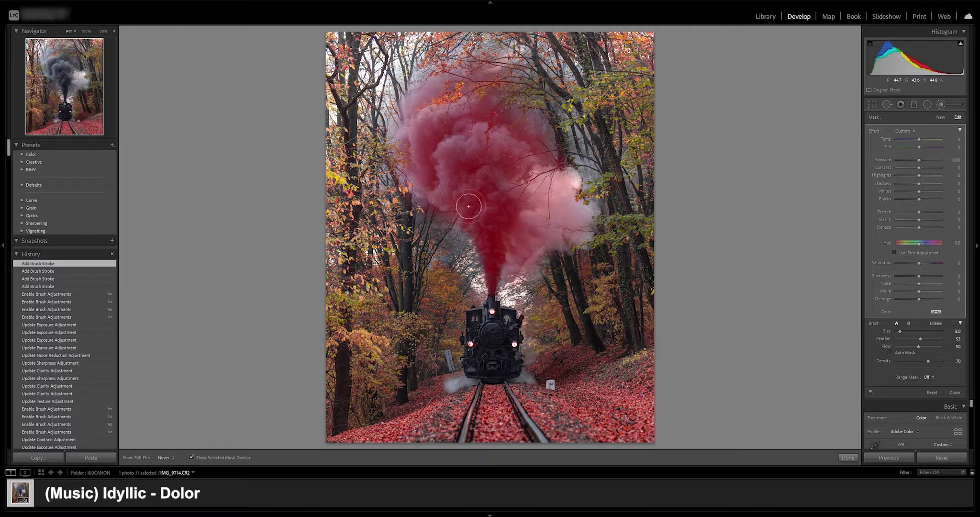
{"action": "left_click_drag", "start_coordinate": [417, 86], "coordinate": [407, 127]}
{"action": "key", "text": "h"}
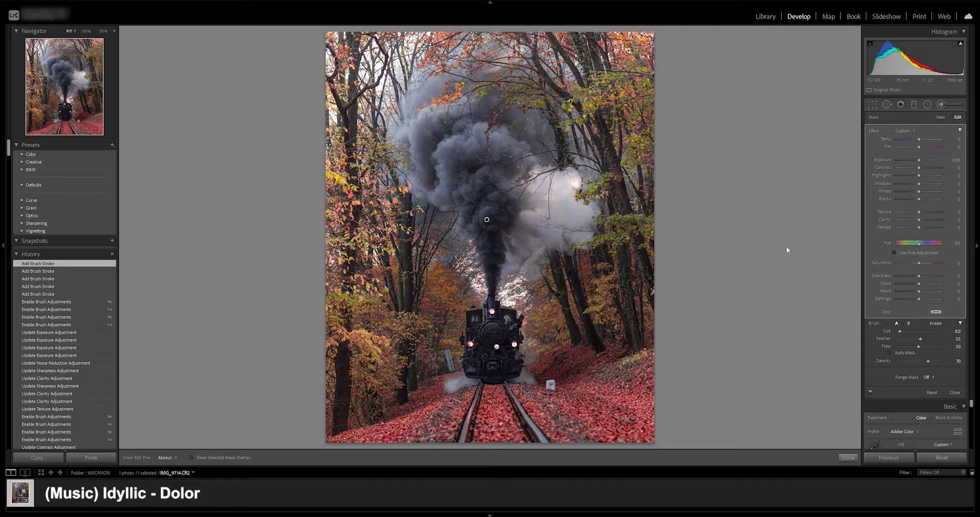
Step: Set the smoke mask's exposure to 0.30 and its contrast to 20
{"action": "left_click_drag", "start_coordinate": [919, 160], "coordinate": [921, 159]}
{"action": "left_click_drag", "start_coordinate": [921, 160], "coordinate": [920, 160]}
{"action": "left_click", "coordinate": [955, 159]}
{"action": "key", "text": "BackSpace"}
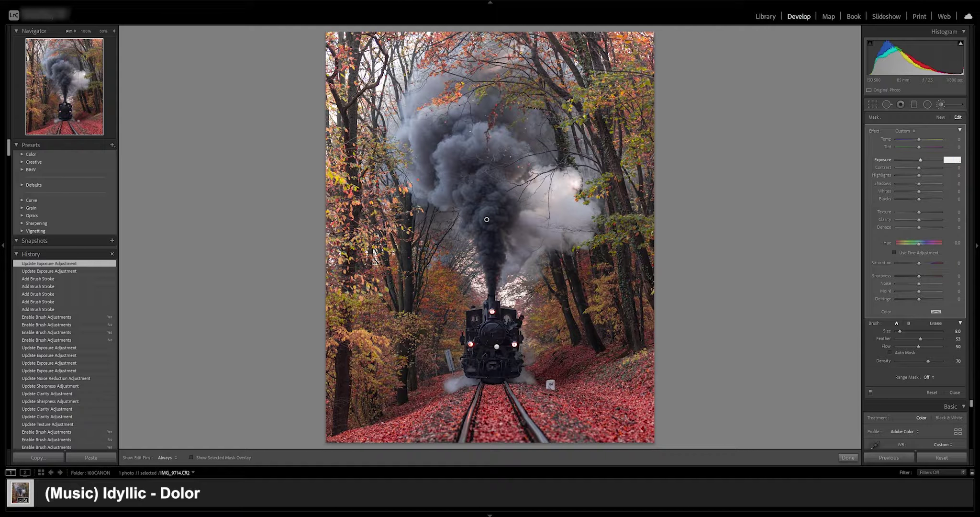
{"action": "key", "text": "Tab"}
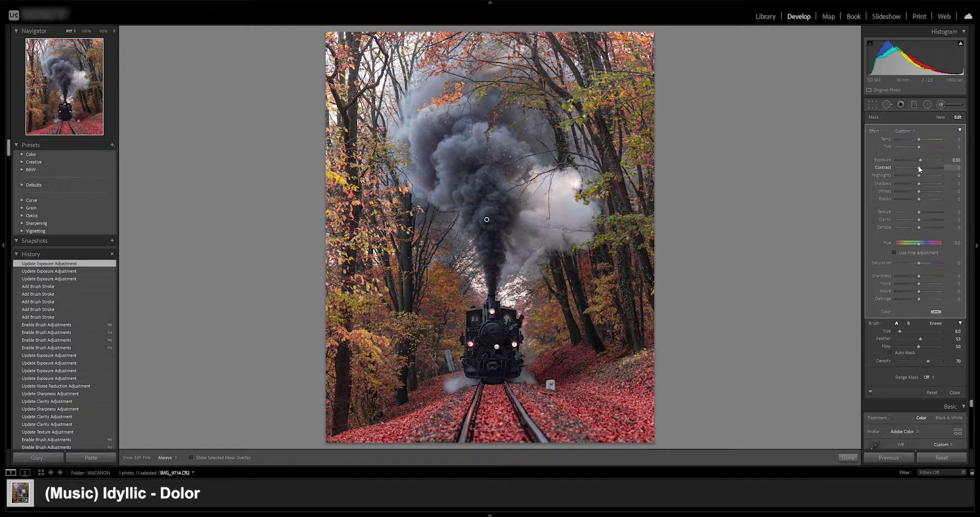
{"action": "left_click_drag", "start_coordinate": [919, 167], "coordinate": [924, 168]}
{"action": "left_click", "coordinate": [949, 168]}
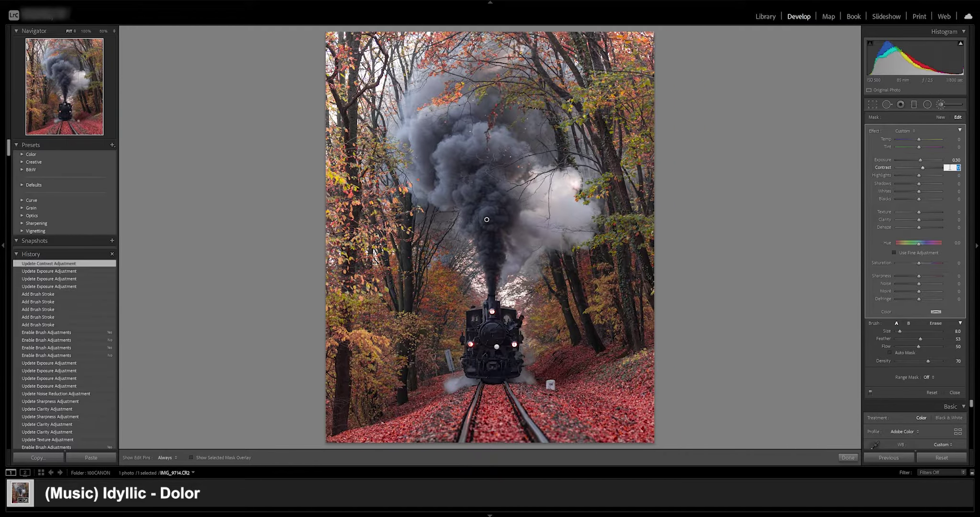
{"action": "type", "text": "20"}
{"action": "key", "text": "Return"}
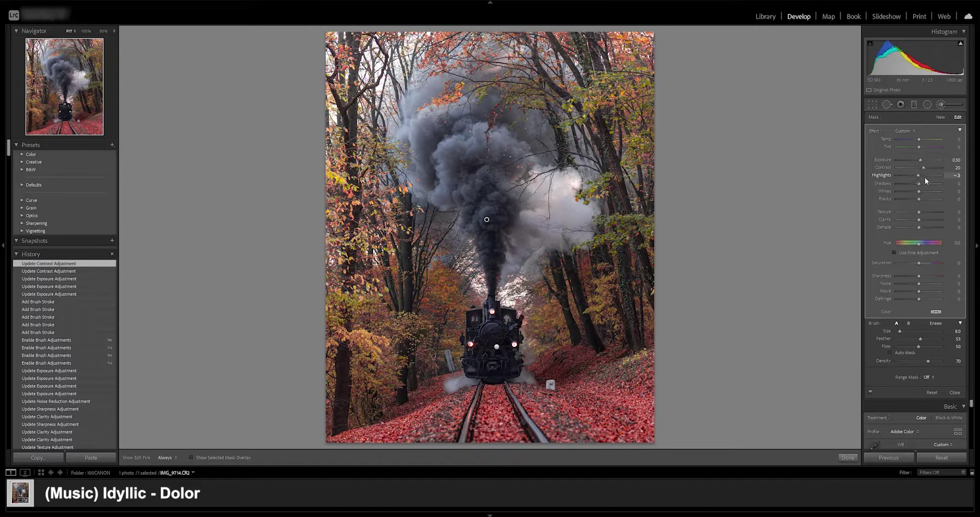
Step: Set the smoke mask's highlights to -16, shadows and whites to 20, and blacks to -15
{"action": "left_click_drag", "start_coordinate": [918, 183], "coordinate": [923, 183]}
{"action": "left_click_drag", "start_coordinate": [918, 191], "coordinate": [922, 191]}
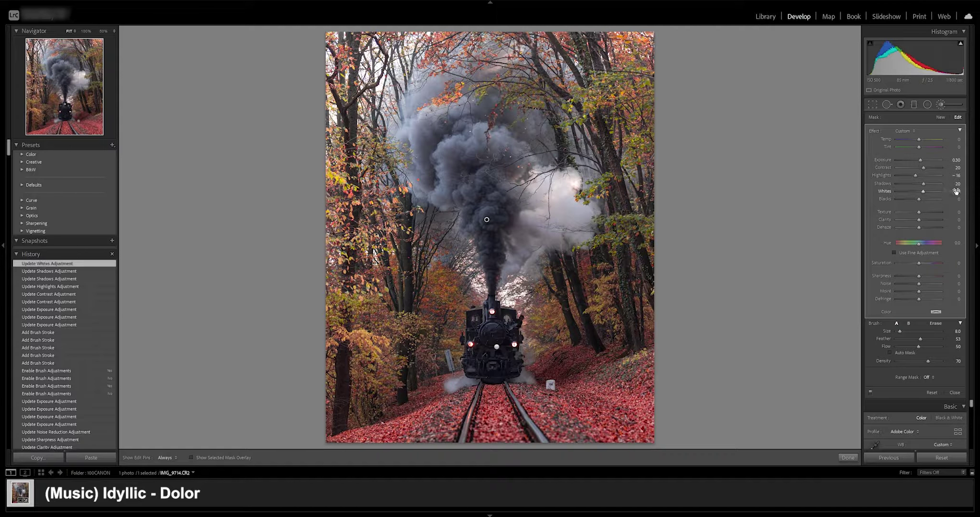
{"action": "left_click", "coordinate": [955, 190]}
{"action": "type", "text": "20"}
{"action": "key", "text": "Return"}
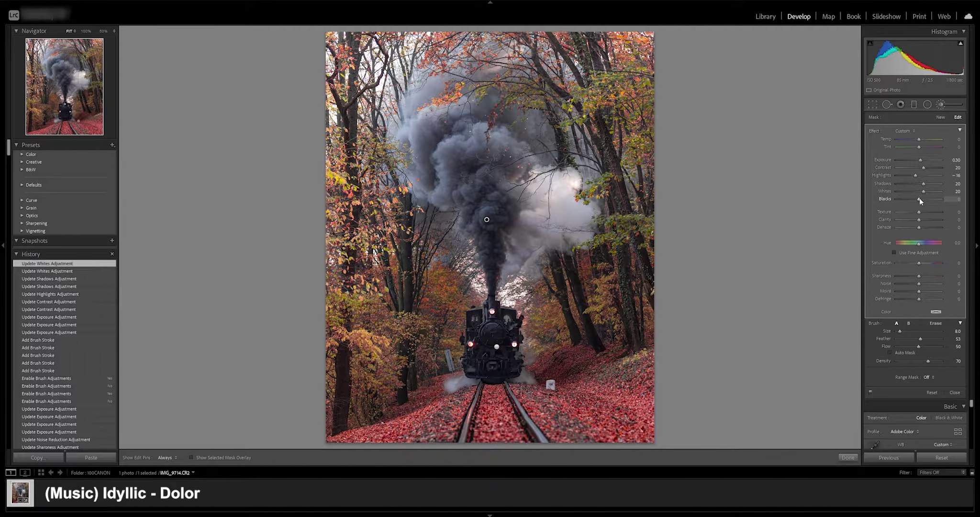
{"action": "left_click_drag", "start_coordinate": [919, 198], "coordinate": [916, 198]}
{"action": "left_click", "coordinate": [954, 198]}
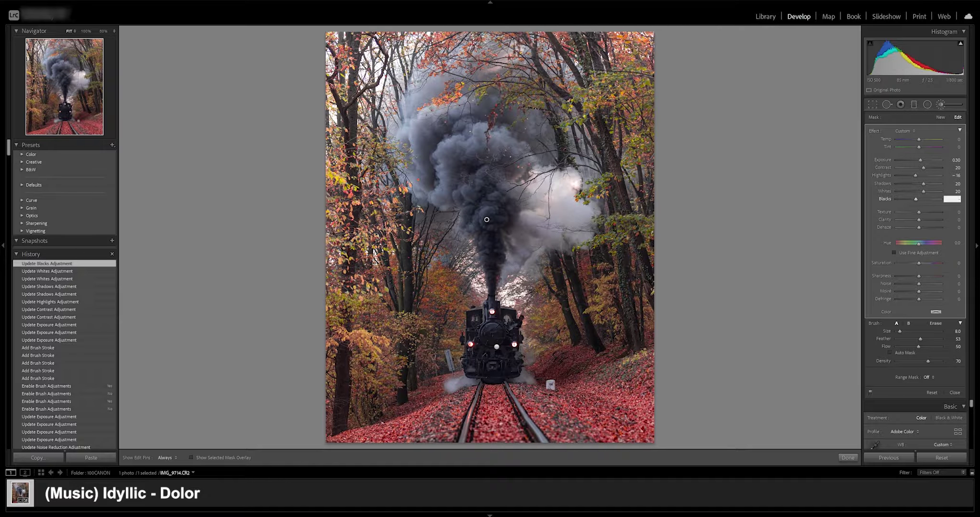
{"action": "key", "text": "Return"}
Step: Set the smoke mask's texture to 30, clarity to 20, sharpness to 10 and noise to 15
{"action": "left_click_drag", "start_coordinate": [925, 212], "coordinate": [925, 212]}
{"action": "key", "text": "Return"}
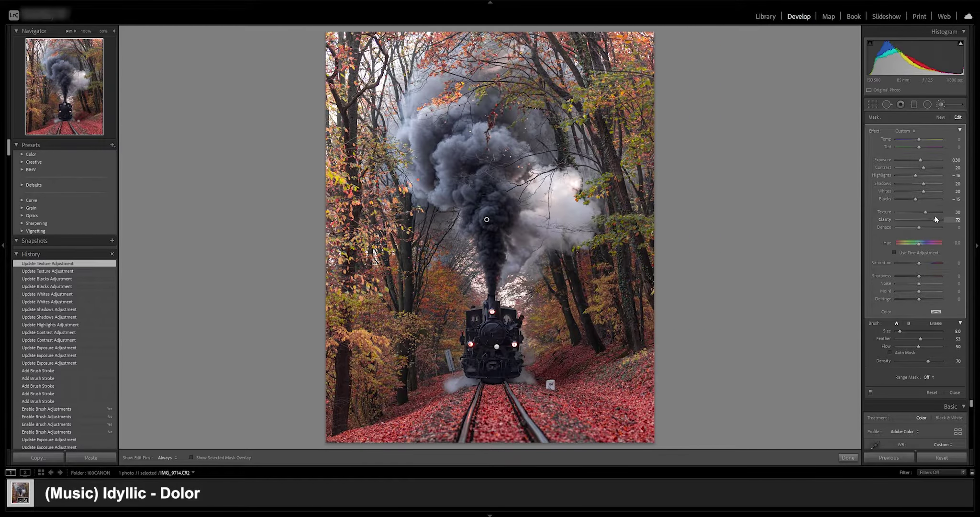
{"action": "left_click_drag", "start_coordinate": [934, 216], "coordinate": [924, 216]}
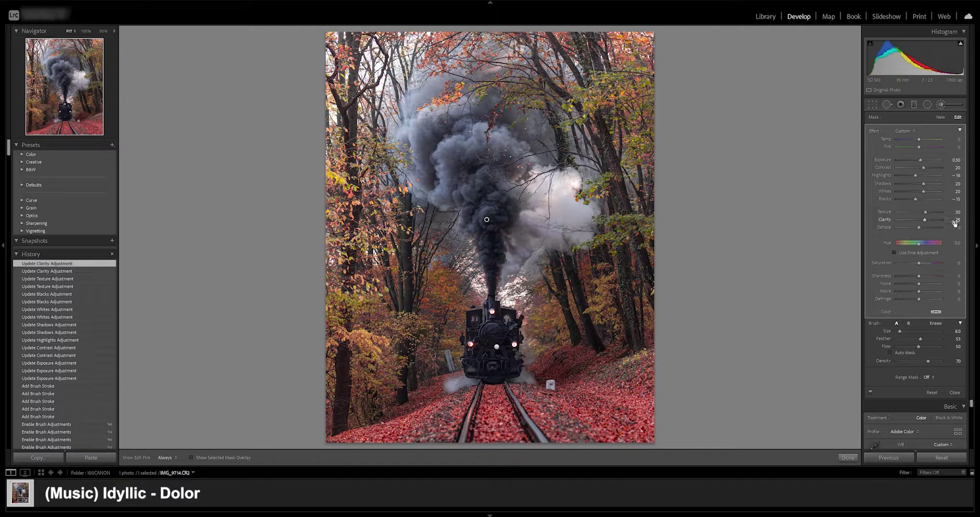
{"action": "key", "text": "Return"}
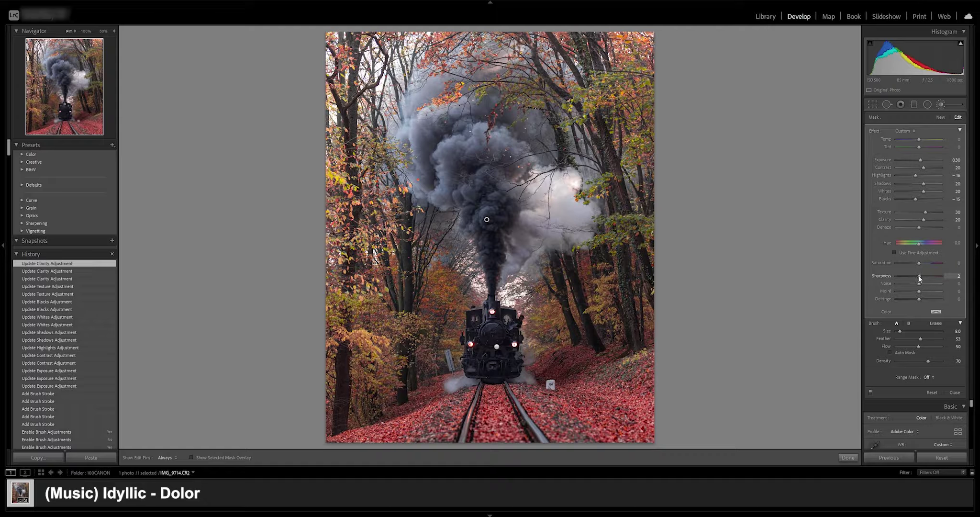
{"action": "key", "text": "Tab"}
{"action": "type", "text": "15"}
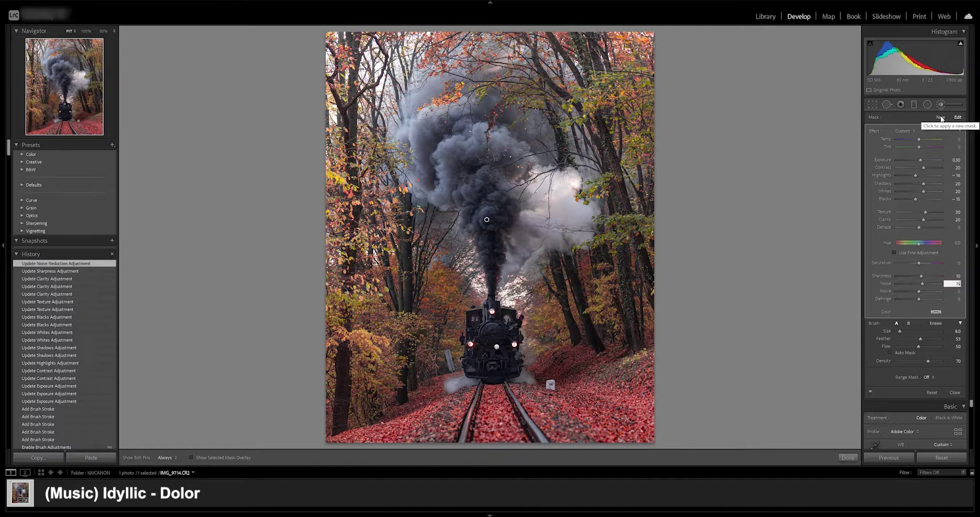
Step: Start a new Dodge (Lighten) brush with exposure 0.25 and paint the bright upper and left smoke billows with the overlay shown
{"action": "left_click", "coordinate": [940, 118]}
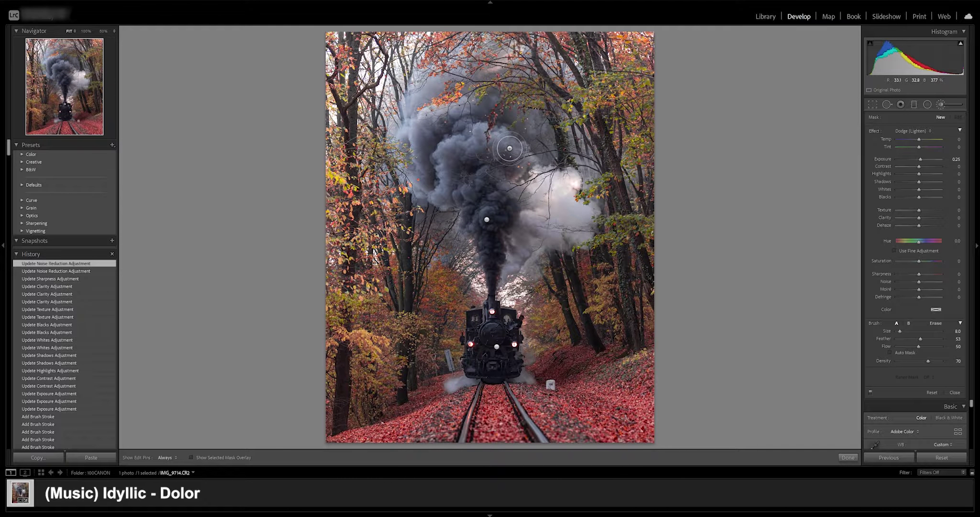
{"action": "key", "text": "o"}
{"action": "scroll", "coordinate": [495, 150], "scroll_direction": "down", "scroll_amount": 1}
{"action": "mouse_move", "coordinate": [490, 140]}
{"action": "left_mouse_down"}
{"action": "mouse_move", "coordinate": [515, 147]}
{"action": "mouse_move", "coordinate": [481, 135]}
{"action": "mouse_move", "coordinate": [449, 148]}
{"action": "mouse_move", "coordinate": [432, 198]}
{"action": "mouse_move", "coordinate": [441, 198]}
{"action": "mouse_move", "coordinate": [443, 150]}
{"action": "mouse_move", "coordinate": [471, 146]}
{"action": "mouse_move", "coordinate": [497, 138]}
{"action": "left_mouse_up"}
{"action": "key", "text": "h"}
{"action": "key", "text": "bracketleft"}
{"action": "key", "text": "bracketleft"}
{"action": "mouse_move", "coordinate": [417, 150]}
{"action": "left_mouse_down"}
{"action": "mouse_move", "coordinate": [422, 170]}
{"action": "mouse_move", "coordinate": [415, 150]}
{"action": "left_mouse_up"}
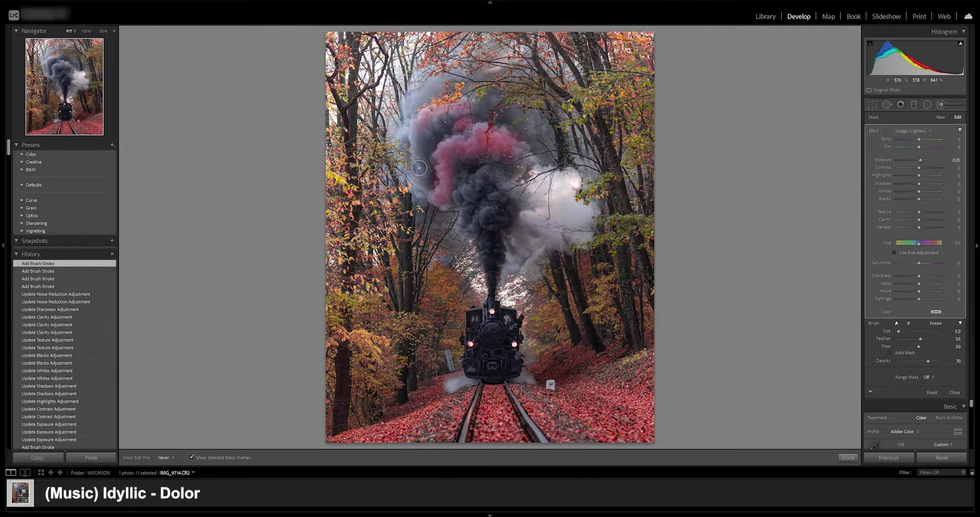
{"action": "key", "text": "h"}
{"action": "left_click", "coordinate": [446, 186]}
{"action": "left_click_drag", "start_coordinate": [446, 186], "coordinate": [431, 195]}
Step: Extend the dodge mask at 100% view over the cloud's right edge and the highlights of the dark central billows, reducing the brush size to 5
{"action": "left_click", "coordinate": [63, 66]}
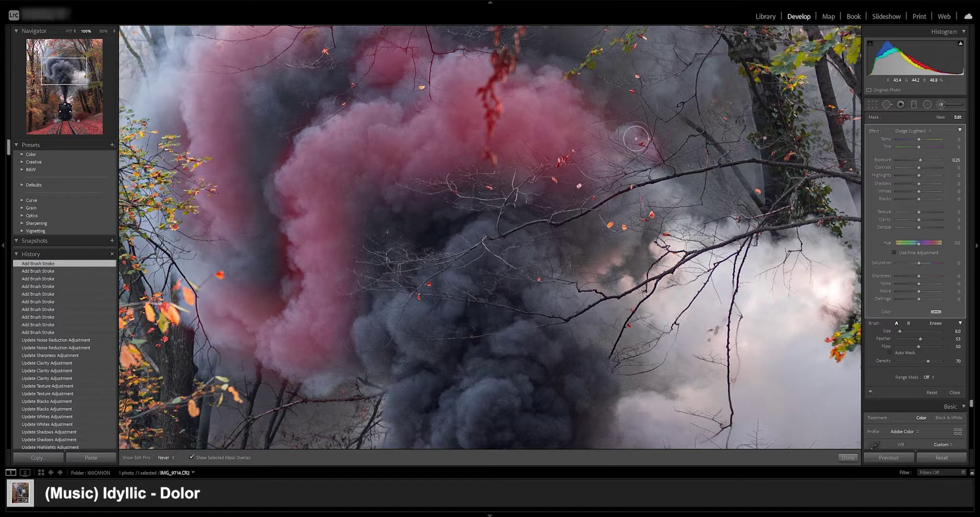
{"action": "mouse_move", "coordinate": [680, 199]}
{"action": "left_mouse_down"}
{"action": "mouse_move", "coordinate": [630, 172]}
{"action": "mouse_move", "coordinate": [645, 202]}
{"action": "mouse_move", "coordinate": [636, 230]}
{"action": "left_mouse_up"}
{"action": "left_click_drag", "start_coordinate": [604, 267], "coordinate": [635, 244]}
{"action": "key", "text": "h"}
{"action": "key", "text": "bracketleft"}
{"action": "key", "text": "bracketleft"}
{"action": "mouse_move", "coordinate": [376, 369]}
{"action": "left_mouse_down"}
{"action": "mouse_move", "coordinate": [360, 329]}
{"action": "mouse_move", "coordinate": [371, 319]}
{"action": "left_mouse_up"}
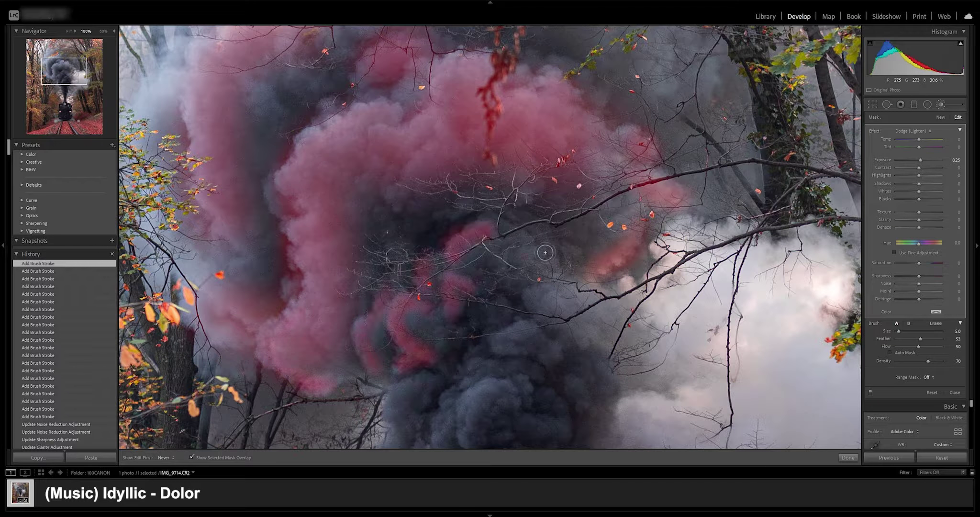
{"action": "mouse_move", "coordinate": [545, 251]}
{"action": "left_mouse_down"}
{"action": "mouse_move", "coordinate": [535, 251]}
{"action": "mouse_move", "coordinate": [554, 264]}
{"action": "left_mouse_up"}
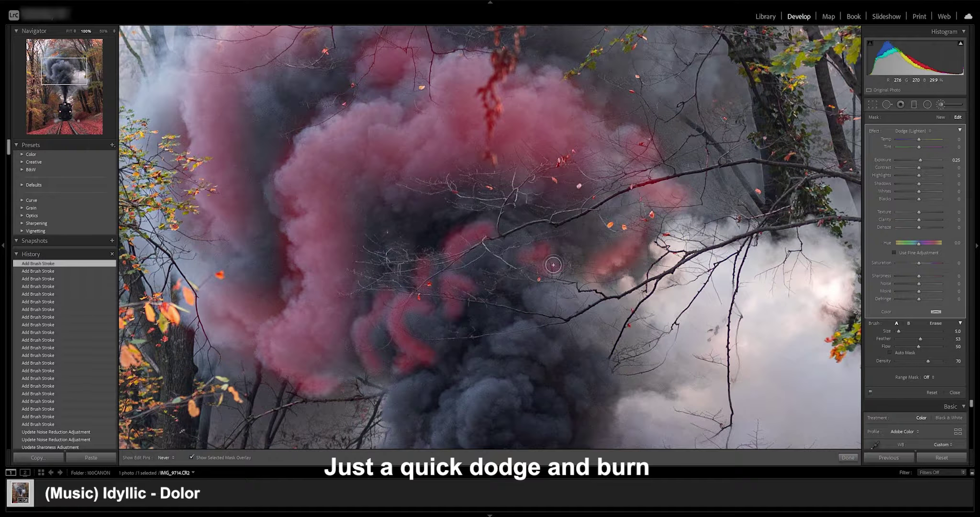
{"action": "mouse_move", "coordinate": [522, 237]}
{"action": "left_mouse_down"}
{"action": "mouse_move", "coordinate": [521, 223]}
{"action": "mouse_move", "coordinate": [557, 240]}
{"action": "left_mouse_up"}
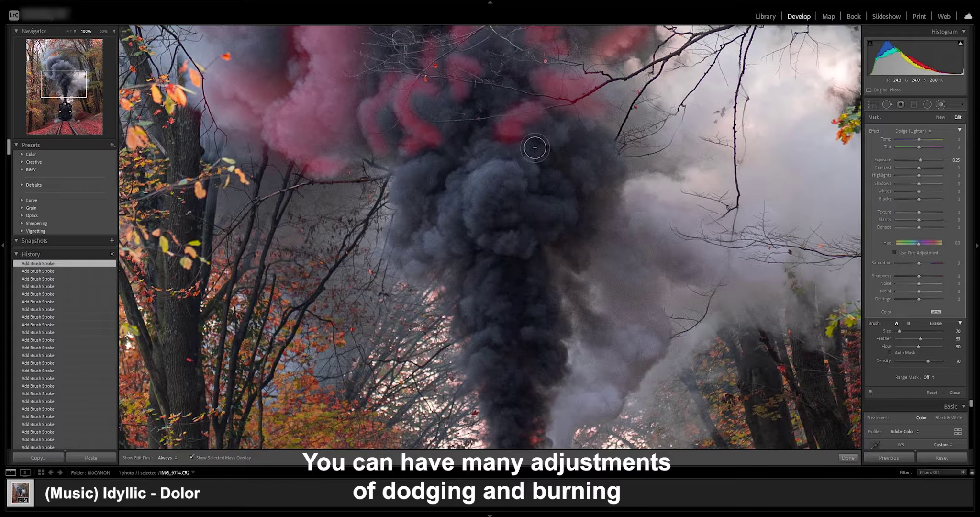
Step: Paint the lit edges of the dense round smoke billows above the column into the dodge mask
{"action": "mouse_move", "coordinate": [475, 158]}
{"action": "left_mouse_down"}
{"action": "mouse_move", "coordinate": [456, 182]}
{"action": "mouse_move", "coordinate": [447, 230]}
{"action": "mouse_move", "coordinate": [452, 220]}
{"action": "left_mouse_up"}
{"action": "mouse_move", "coordinate": [426, 171]}
{"action": "left_mouse_down"}
{"action": "mouse_move", "coordinate": [424, 160]}
{"action": "mouse_move", "coordinate": [399, 191]}
{"action": "mouse_move", "coordinate": [395, 257]}
{"action": "left_mouse_up"}
{"action": "scroll", "coordinate": [411, 173], "scroll_direction": "down", "scroll_amount": 1}
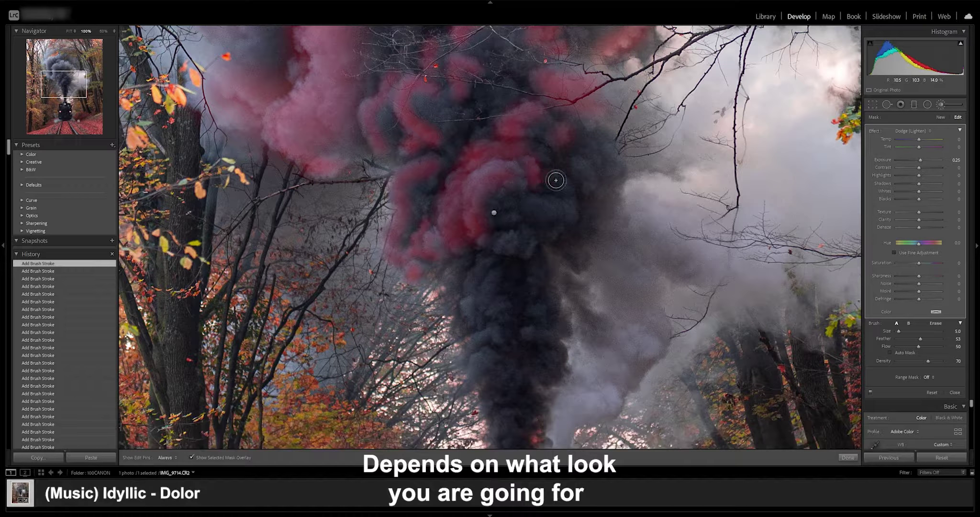
{"action": "scroll", "coordinate": [555, 178], "scroll_direction": "down", "scroll_amount": 1}
{"action": "mouse_move", "coordinate": [555, 178]}
{"action": "left_mouse_down"}
{"action": "mouse_move", "coordinate": [573, 212]}
{"action": "mouse_move", "coordinate": [551, 206]}
{"action": "mouse_move", "coordinate": [553, 213]}
{"action": "left_mouse_up"}
{"action": "scroll", "coordinate": [522, 251], "scroll_direction": "down", "scroll_amount": 1}
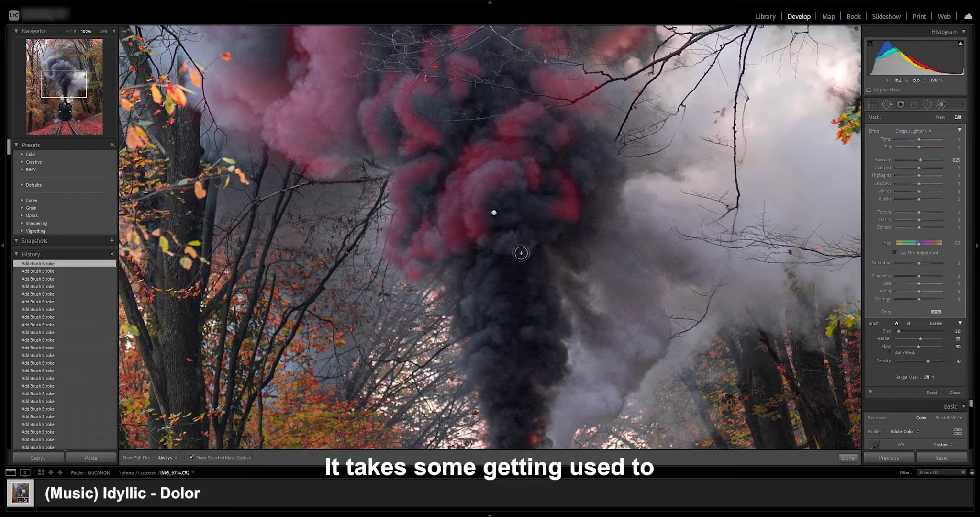
Step: Paint dodge strokes along the left side of the lower smoke column and on small billow highlights, using brush sizes down to 4
{"action": "left_click_drag", "start_coordinate": [514, 239], "coordinate": [509, 246]}
{"action": "mouse_move", "coordinate": [471, 295]}
{"action": "left_mouse_down"}
{"action": "mouse_move", "coordinate": [468, 318]}
{"action": "mouse_move", "coordinate": [481, 328]}
{"action": "left_mouse_up"}
{"action": "key", "text": "bracketright"}
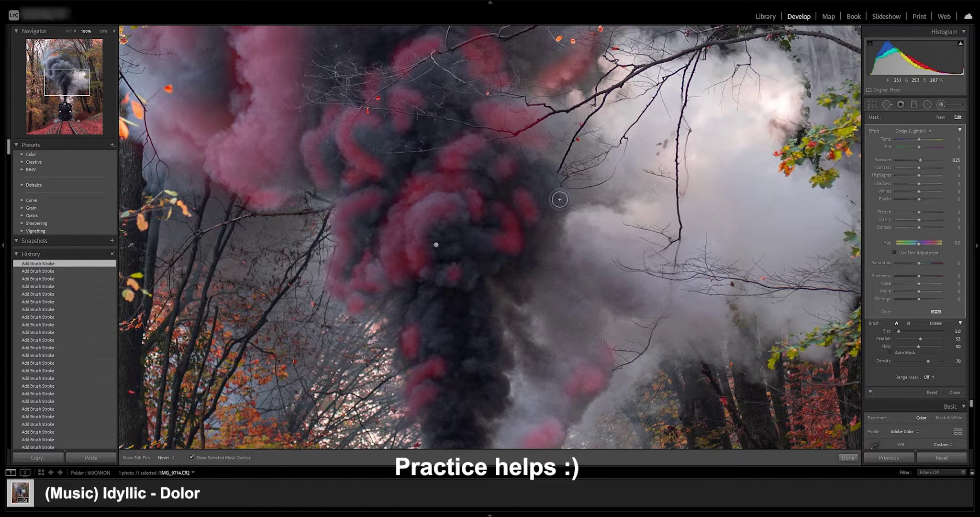
{"action": "left_click_drag", "start_coordinate": [502, 339], "coordinate": [471, 341]}
{"action": "mouse_move", "coordinate": [435, 311]}
{"action": "left_mouse_down"}
{"action": "mouse_move", "coordinate": [427, 326]}
{"action": "mouse_move", "coordinate": [443, 338]}
{"action": "left_mouse_up"}
{"action": "left_click_drag", "start_coordinate": [424, 299], "coordinate": [414, 318]}
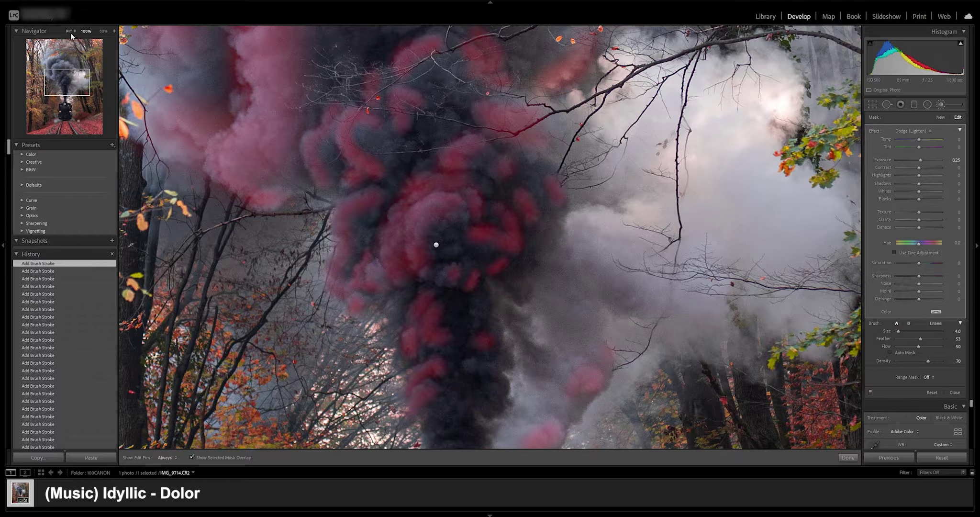
Step: Hide the overlay in the fitted view and set the dodge mask's exposure to 0.20
{"action": "left_click", "coordinate": [69, 31]}
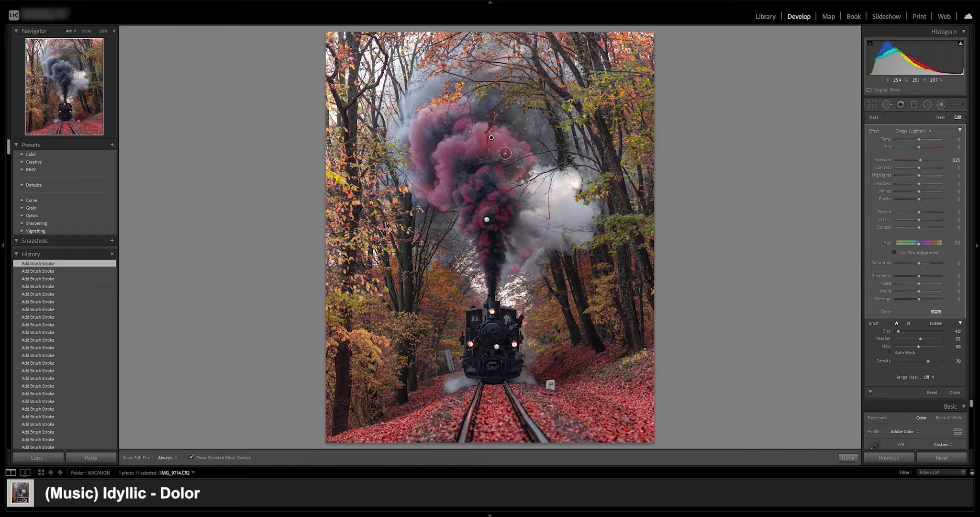
{"action": "key", "text": "o"}
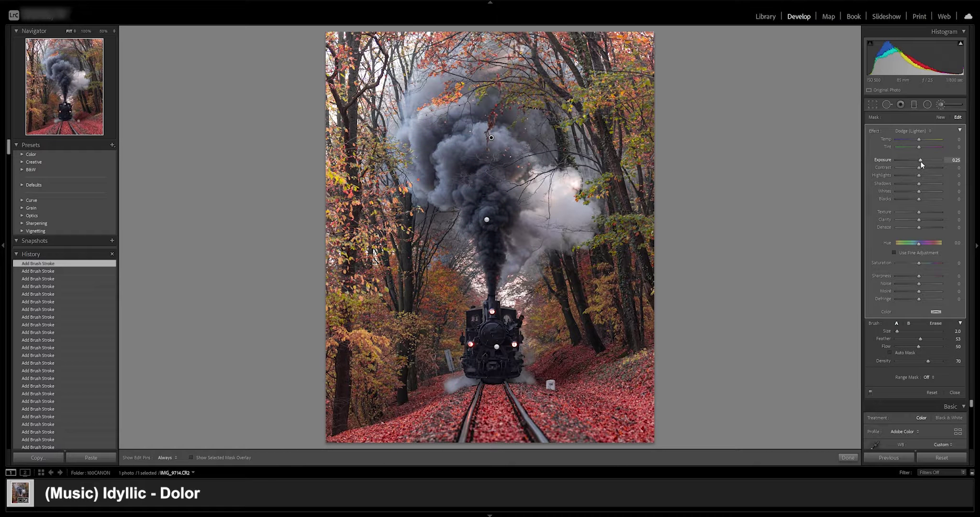
{"action": "left_click_drag", "start_coordinate": [919, 160], "coordinate": [921, 161]}
{"action": "left_click_drag", "start_coordinate": [927, 160], "coordinate": [920, 160]}
{"action": "left_click", "coordinate": [955, 159]}
Step: Start a separate Burn (Darken) brush and paint the dark area along the smoke cloud's upper right edge at 100% view
{"action": "left_click", "coordinate": [929, 132]}
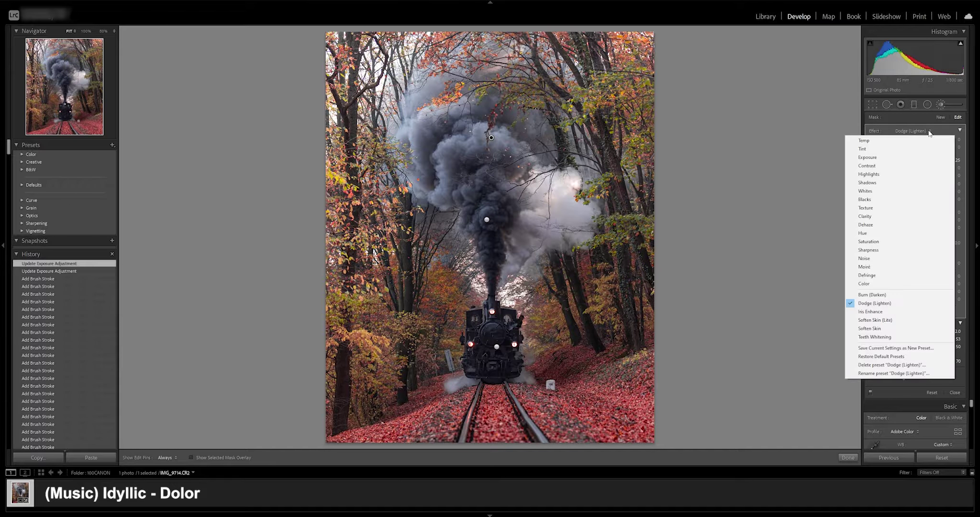
{"action": "left_click", "coordinate": [872, 294]}
{"action": "key", "text": "ctrl+z"}
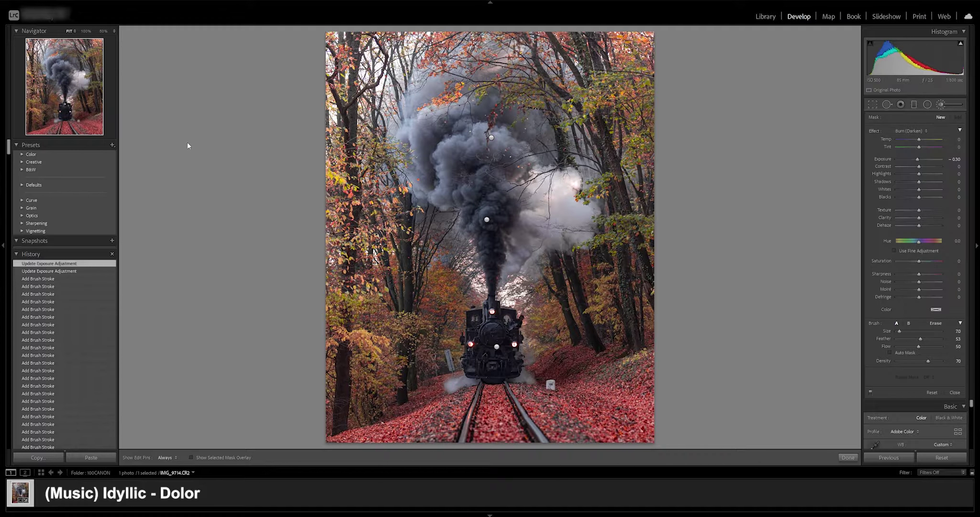
{"action": "key", "text": "z"}
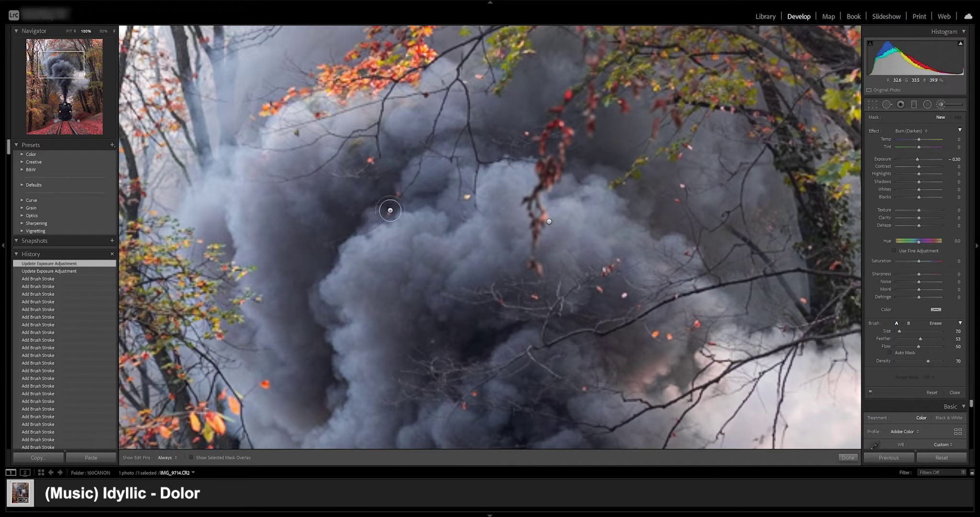
{"action": "left_click_drag", "start_coordinate": [290, 150], "coordinate": [425, 104]}
{"action": "mouse_move", "coordinate": [638, 100]}
{"action": "left_mouse_down"}
{"action": "mouse_move", "coordinate": [572, 94]}
{"action": "mouse_move", "coordinate": [529, 128]}
{"action": "mouse_move", "coordinate": [490, 118]}
{"action": "mouse_move", "coordinate": [517, 132]}
{"action": "mouse_move", "coordinate": [520, 164]}
{"action": "mouse_move", "coordinate": [516, 154]}
{"action": "mouse_move", "coordinate": [492, 175]}
{"action": "mouse_move", "coordinate": [459, 156]}
{"action": "mouse_move", "coordinate": [477, 187]}
{"action": "left_mouse_up"}
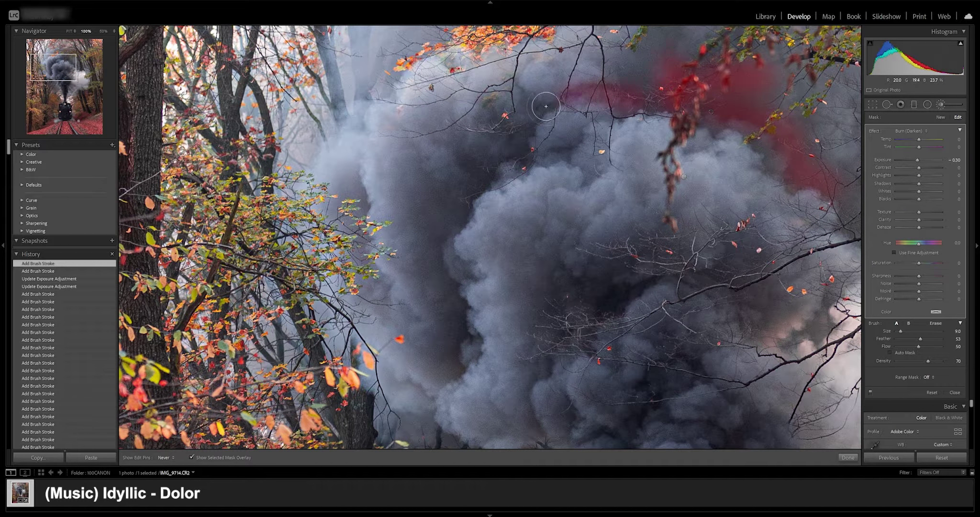
Step: Paint the shadowed crease on the cloud's left side and the dark hollows in its centre into the burn mask
{"action": "scroll", "coordinate": [530, 122], "scroll_direction": "down", "scroll_amount": 1}
{"action": "key", "text": "h"}
{"action": "key", "text": "h"}
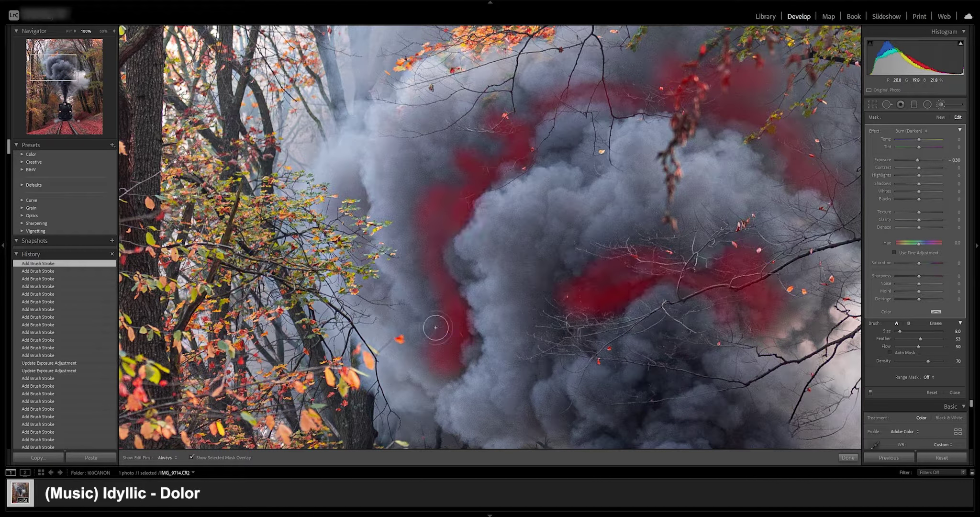
{"action": "left_click_drag", "start_coordinate": [54, 68], "coordinate": [59, 76]}
{"action": "key", "text": "["}
{"action": "left_click_drag", "start_coordinate": [596, 217], "coordinate": [560, 239]}
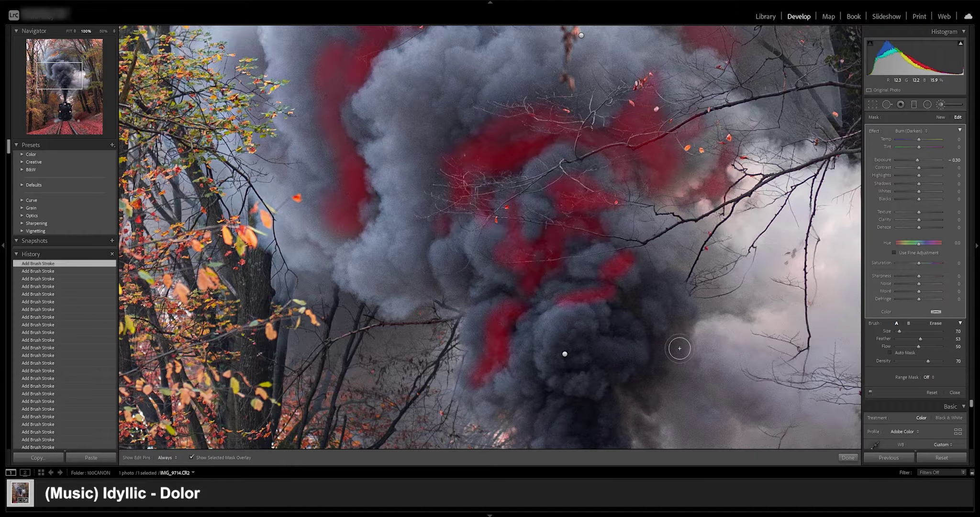
Step: Extend the burn mask over the lower billows' shadows and down the dark smoke column to the chimney
{"action": "mouse_move", "coordinate": [58, 77]}
{"action": "left_mouse_down"}
{"action": "mouse_move", "coordinate": [53, 86]}
{"action": "mouse_move", "coordinate": [61, 88]}
{"action": "left_mouse_up"}
{"action": "key", "text": "h"}
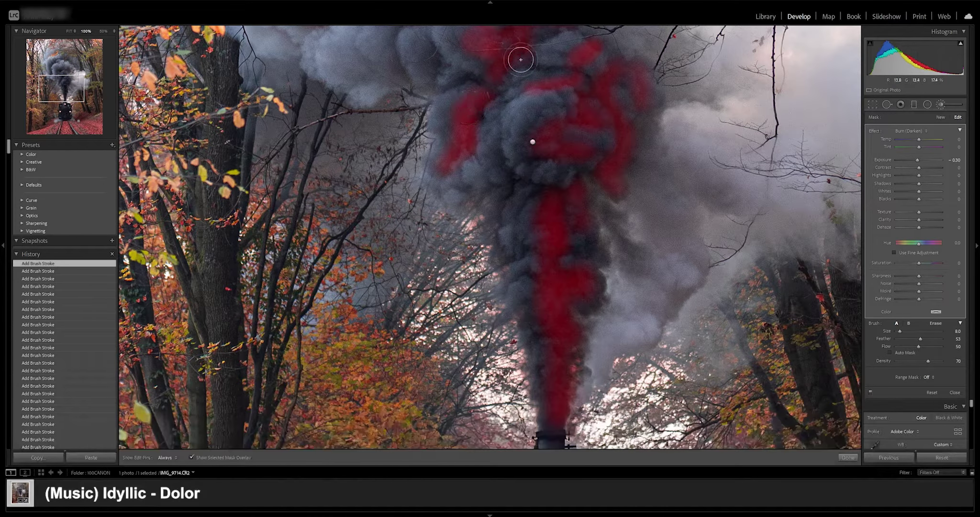
{"action": "scroll", "coordinate": [503, 126], "scroll_direction": "down", "scroll_amount": 3}
{"action": "key", "text": "h"}
{"action": "key", "text": "h"}
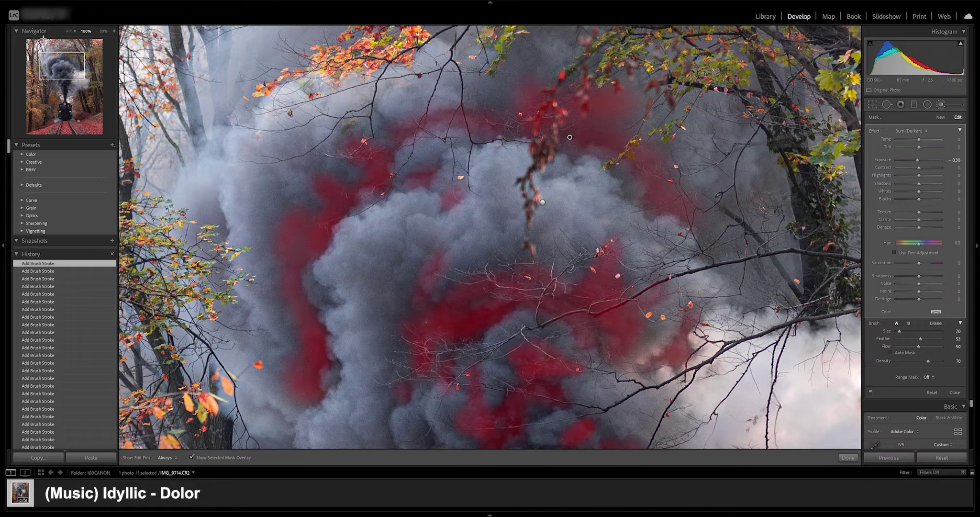
Step: Return to the fitted view, hide the mask overlay and adjust the burn mask's exposure
{"action": "left_click", "coordinate": [69, 32]}
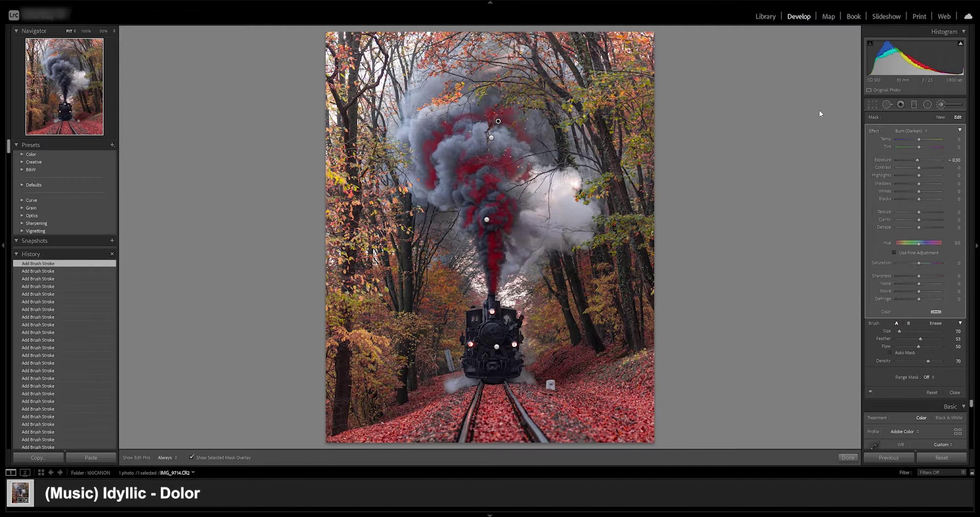
{"action": "key", "text": "o"}
{"action": "left_click_drag", "start_coordinate": [920, 159], "coordinate": [915, 162]}
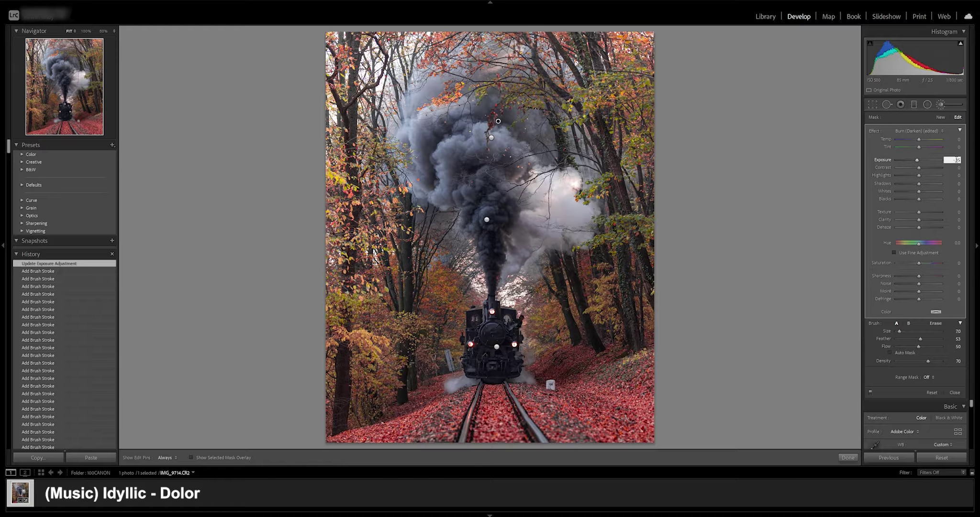
{"action": "key", "text": "Return"}
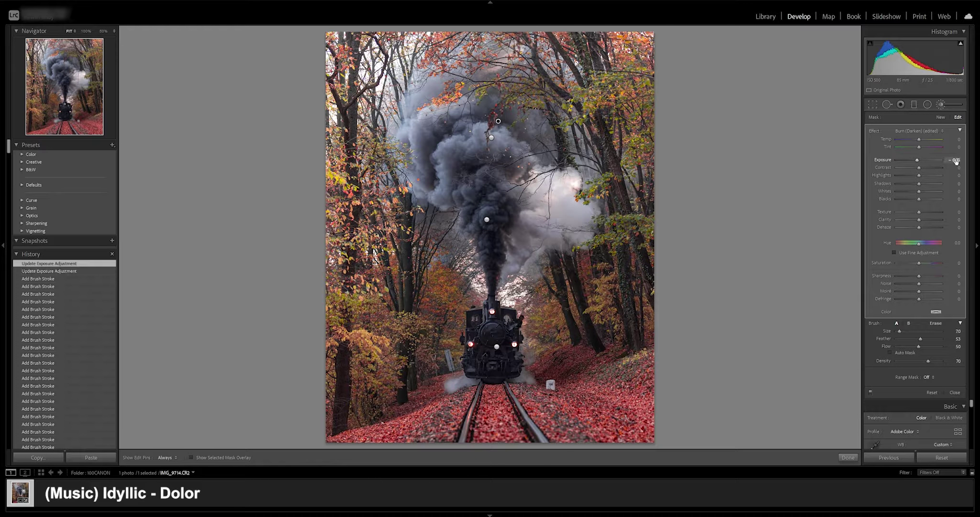
Step: Compare the photo with the brush adjustments switched off and on
{"action": "left_click", "coordinate": [870, 392]}
{"action": "left_click", "coordinate": [871, 391]}
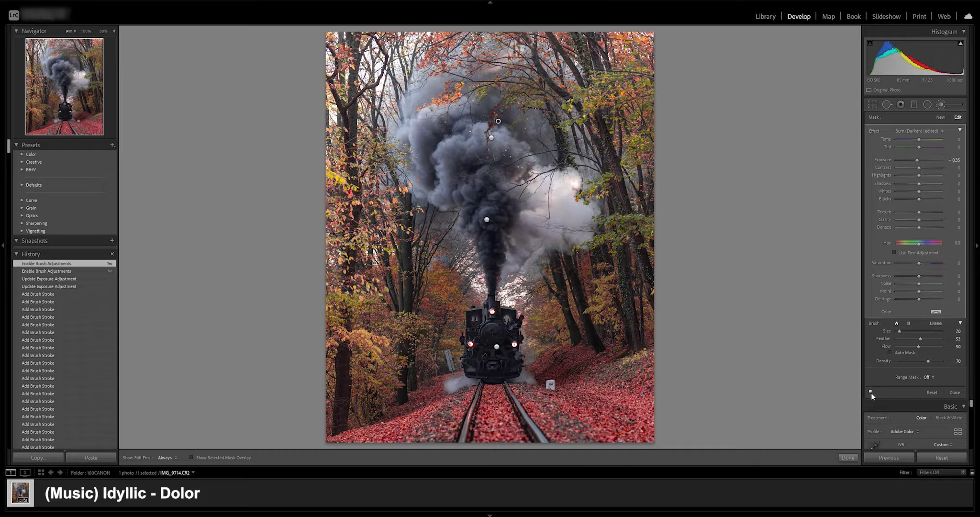
{"action": "left_click", "coordinate": [870, 391]}
{"action": "left_click", "coordinate": [871, 391]}
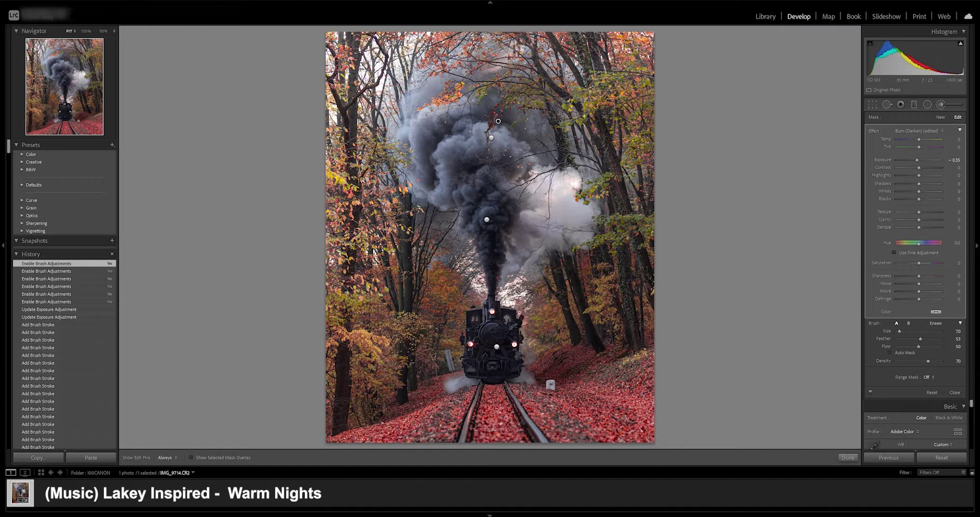
Step: Start a new adjustment brush at 100% view of the locomotive's front and paint over the steam on its right side
{"action": "left_click", "coordinate": [940, 105]}
{"action": "left_click", "coordinate": [67, 122]}
{"action": "left_click", "coordinate": [67, 121]}
{"action": "left_click", "coordinate": [68, 119]}
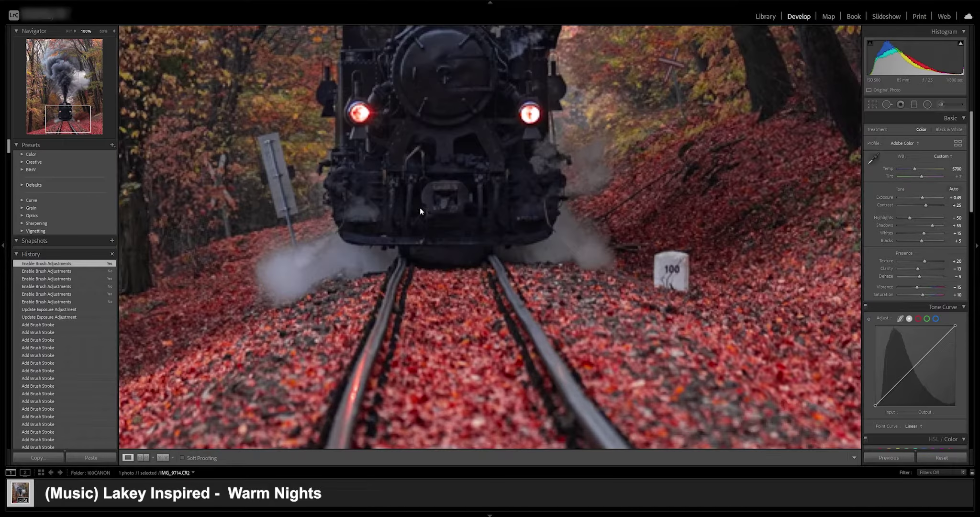
{"action": "key", "text": "k"}
{"action": "left_click_drag", "start_coordinate": [591, 155], "coordinate": [588, 187]}
{"action": "left_click_drag", "start_coordinate": [569, 223], "coordinate": [595, 256]}
{"action": "left_click_drag", "start_coordinate": [579, 251], "coordinate": [523, 254]}
{"action": "left_click_drag", "start_coordinate": [543, 146], "coordinate": [545, 166]}
Step: Paint the steam at the locomotive's lower left into the mask and fill in the remaining steam beside its right buffer
{"action": "key", "text": "h"}
{"action": "mouse_move", "coordinate": [288, 278]}
{"action": "left_mouse_down"}
{"action": "mouse_move", "coordinate": [326, 264]}
{"action": "mouse_move", "coordinate": [289, 281]}
{"action": "mouse_move", "coordinate": [279, 274]}
{"action": "mouse_move", "coordinate": [324, 259]}
{"action": "mouse_move", "coordinate": [278, 273]}
{"action": "mouse_move", "coordinate": [303, 262]}
{"action": "mouse_move", "coordinate": [288, 282]}
{"action": "left_mouse_up"}
{"action": "scroll", "coordinate": [343, 261], "scroll_direction": "down", "scroll_amount": 3}
{"action": "mouse_move", "coordinate": [372, 266]}
{"action": "left_mouse_down"}
{"action": "mouse_move", "coordinate": [387, 256]}
{"action": "mouse_move", "coordinate": [339, 255]}
{"action": "left_mouse_up"}
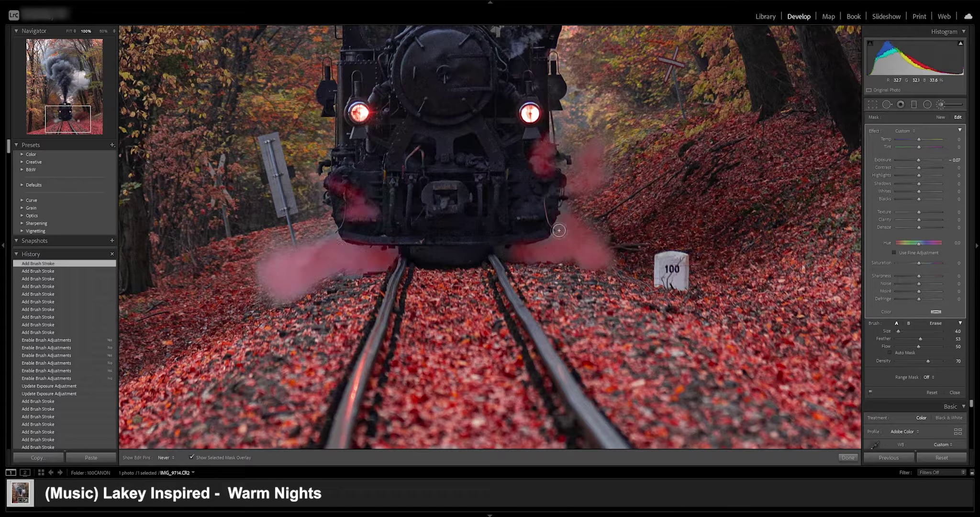
{"action": "left_click_drag", "start_coordinate": [558, 231], "coordinate": [571, 202]}
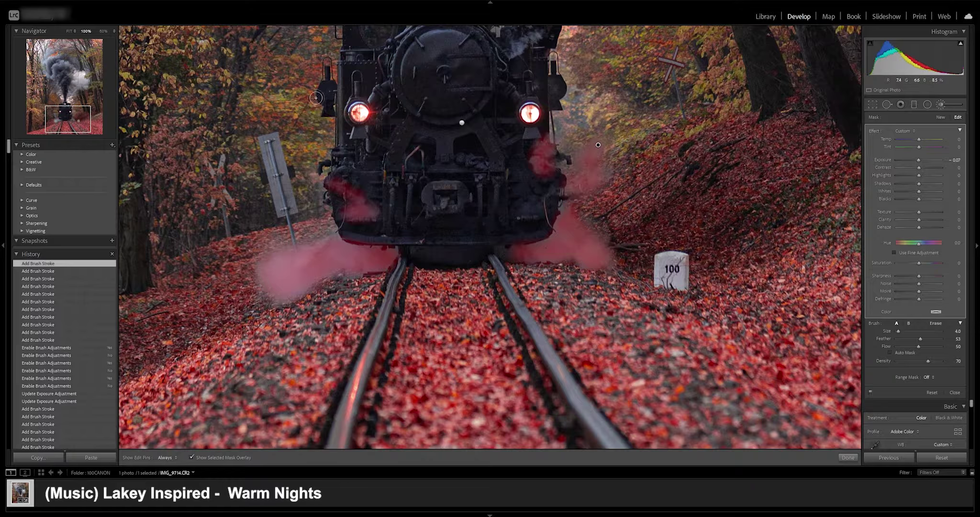
Step: Hide the mask overlay, raise the exposure of the locomotive steam mask and return to the fitted view
{"action": "key", "text": "o"}
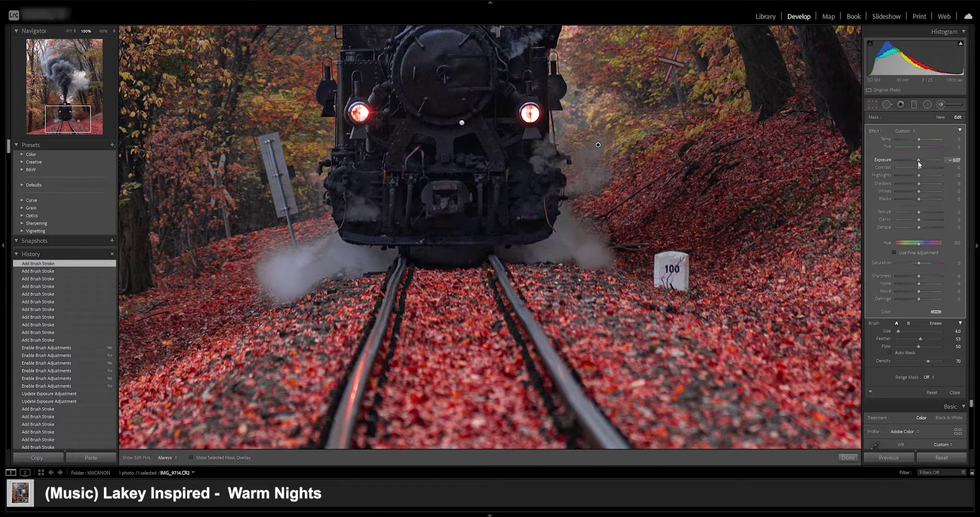
{"action": "left_click_drag", "start_coordinate": [920, 159], "coordinate": [921, 159]}
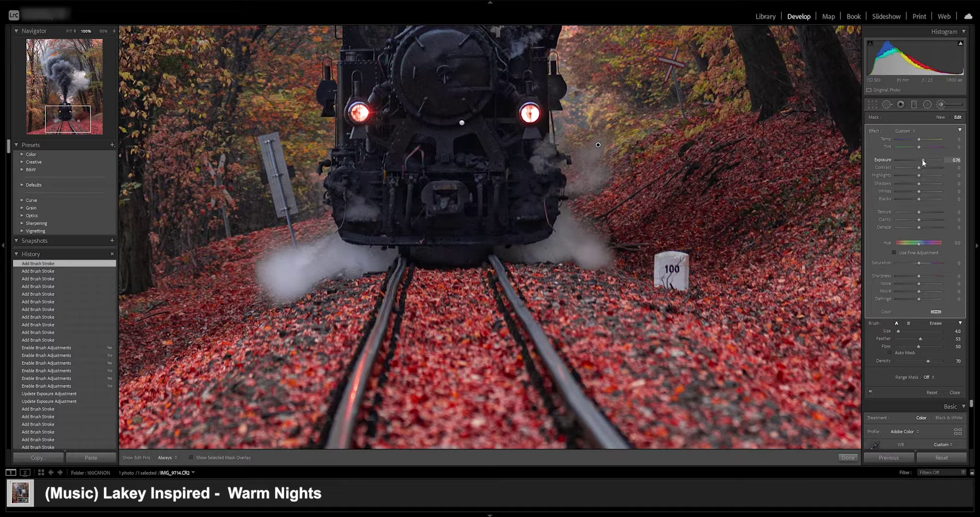
{"action": "left_click_drag", "start_coordinate": [919, 159], "coordinate": [919, 160]}
{"action": "left_click", "coordinate": [69, 32]}
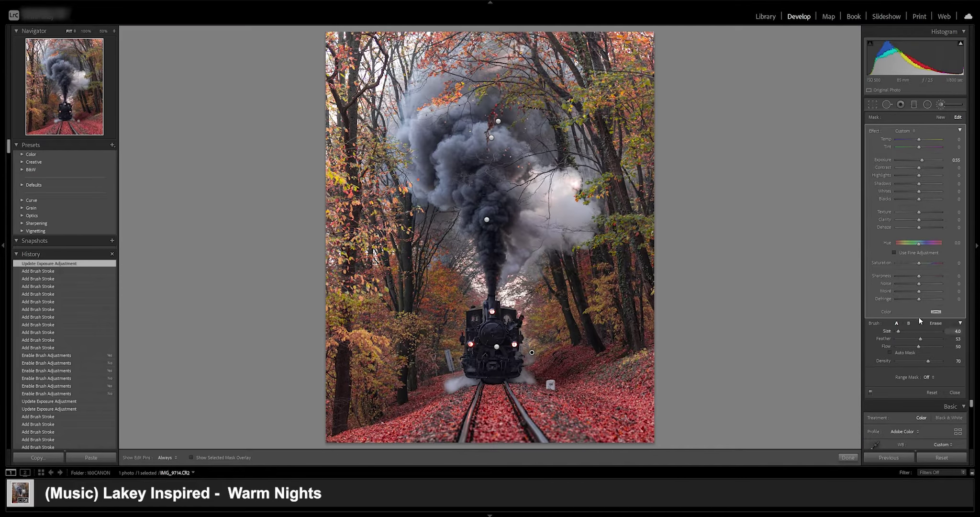
Step: Set the steam mask's whites to 20 and its exposure to 0.45
{"action": "left_click_drag", "start_coordinate": [919, 191], "coordinate": [923, 191]}
{"action": "left_click", "coordinate": [956, 192]}
{"action": "key", "text": "shift+Tab"}
{"action": "key", "text": "shift+Tab"}
{"action": "key", "text": "shift+Tab"}
{"action": "key", "text": "shift+Tab"}
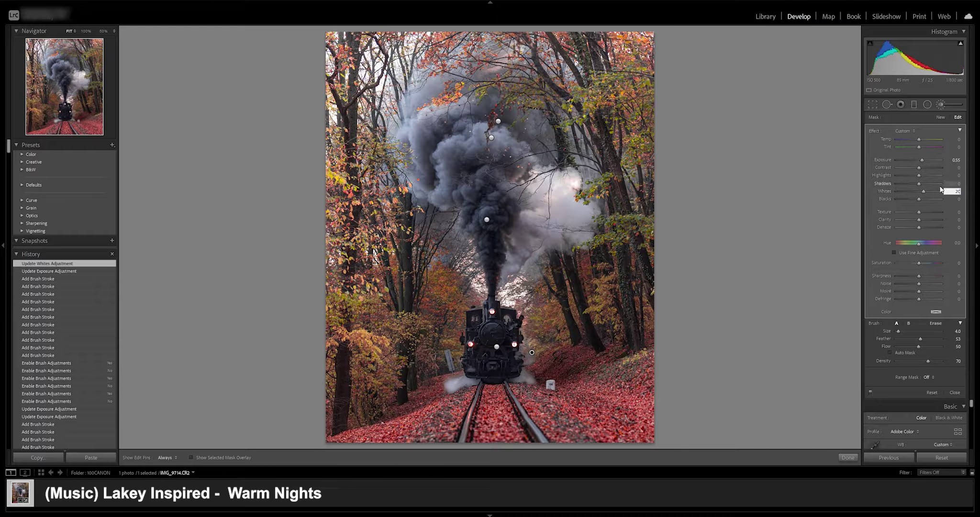
{"action": "type", "text": ".45"}
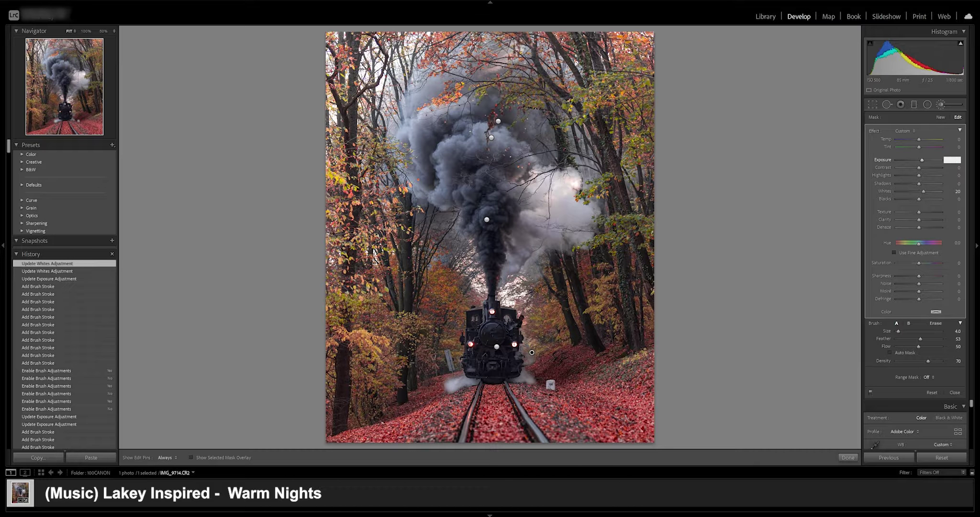
{"action": "key", "text": "Return"}
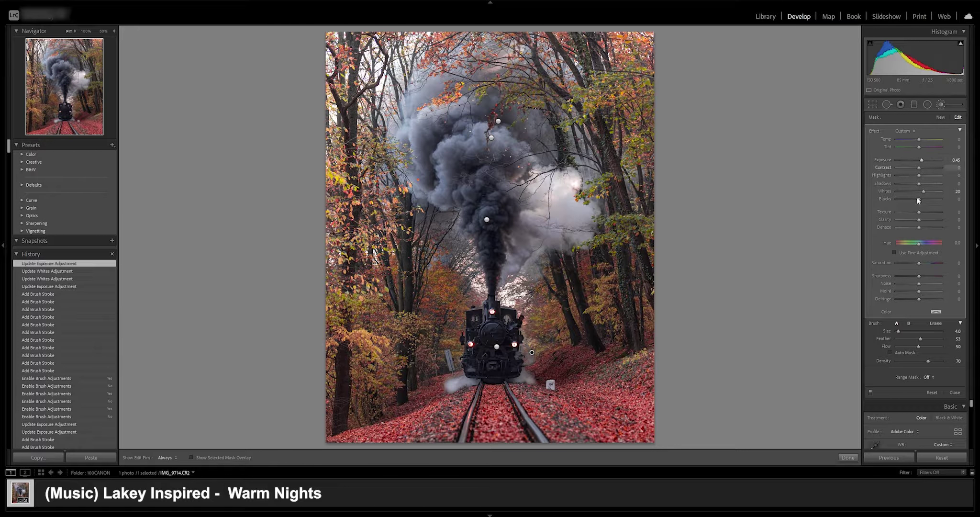
Step: Compare the photo with the brush adjustments off and on, and close the adjustment brush
{"action": "left_click", "coordinate": [870, 392]}
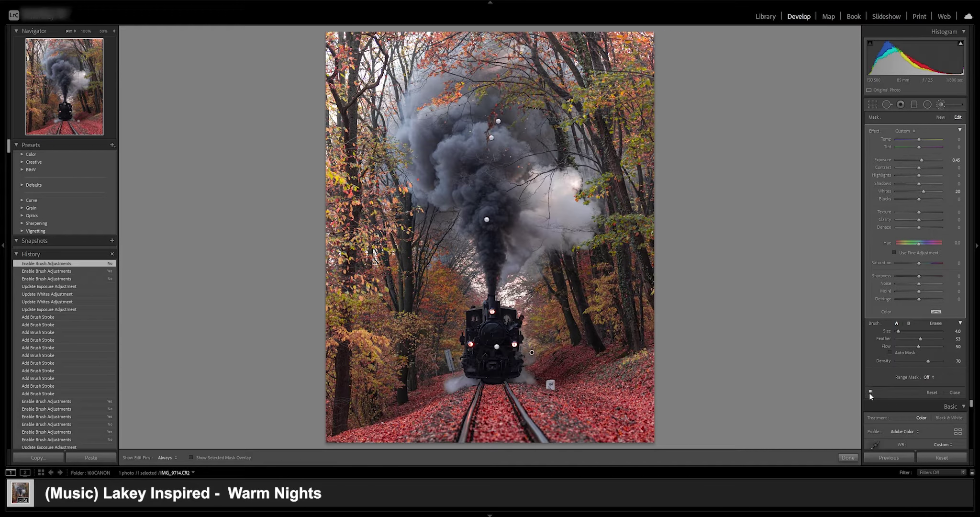
{"action": "left_click", "coordinate": [870, 391]}
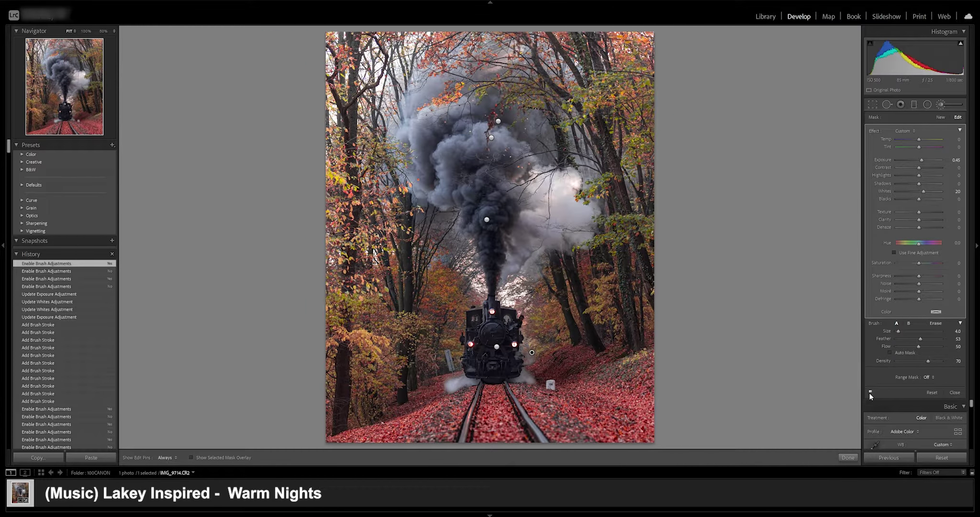
{"action": "left_click", "coordinate": [847, 457]}
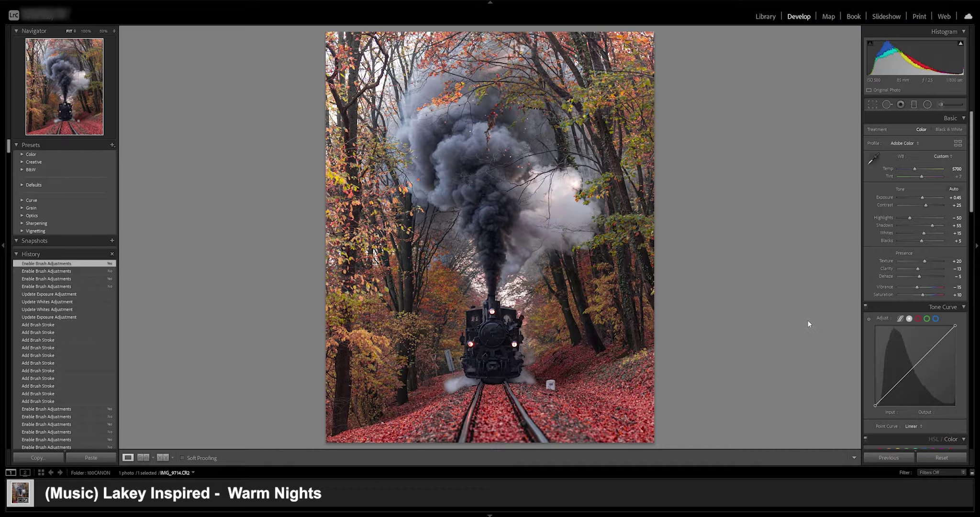
Step: Add highlight, midtone and shadow points to the tone curve and lift its black point to output 10
{"action": "scroll", "coordinate": [902, 336], "scroll_direction": "down", "scroll_amount": 3}
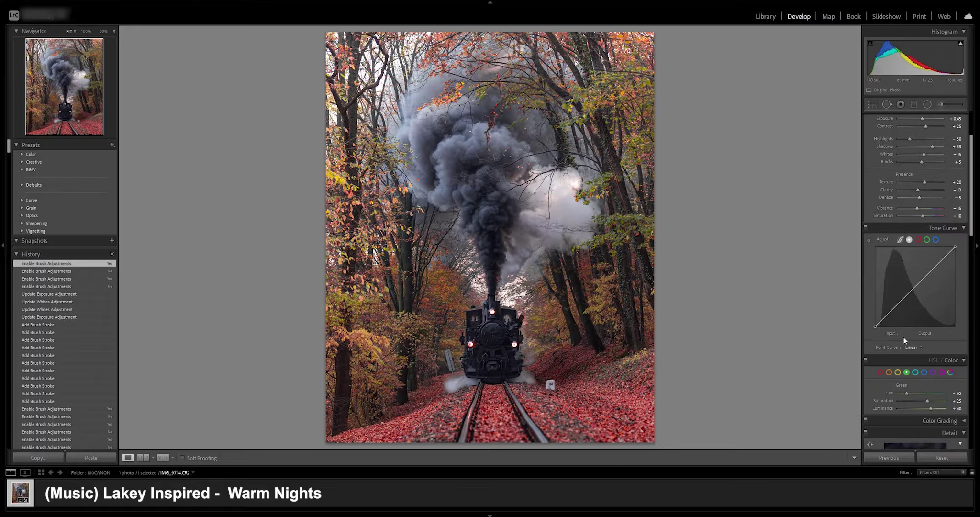
{"action": "left_click", "coordinate": [933, 265]}
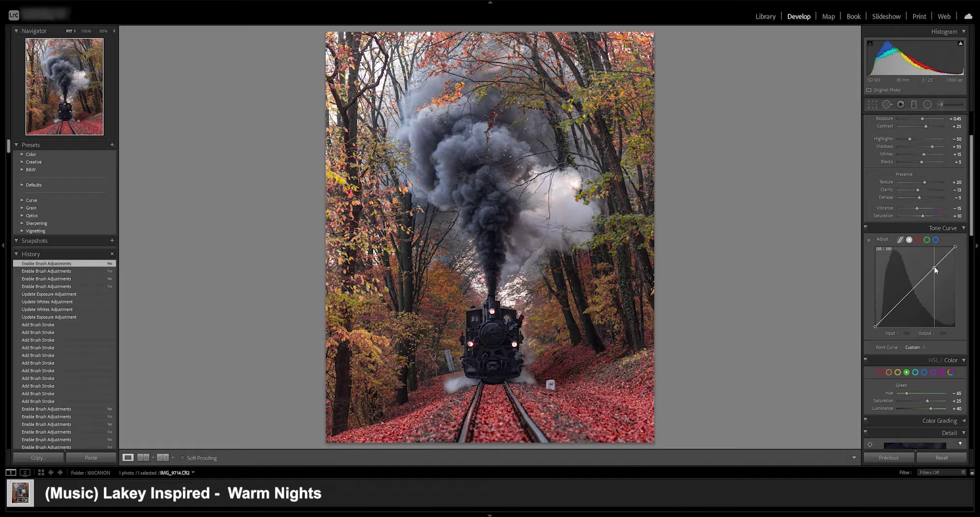
{"action": "left_click", "coordinate": [914, 286]}
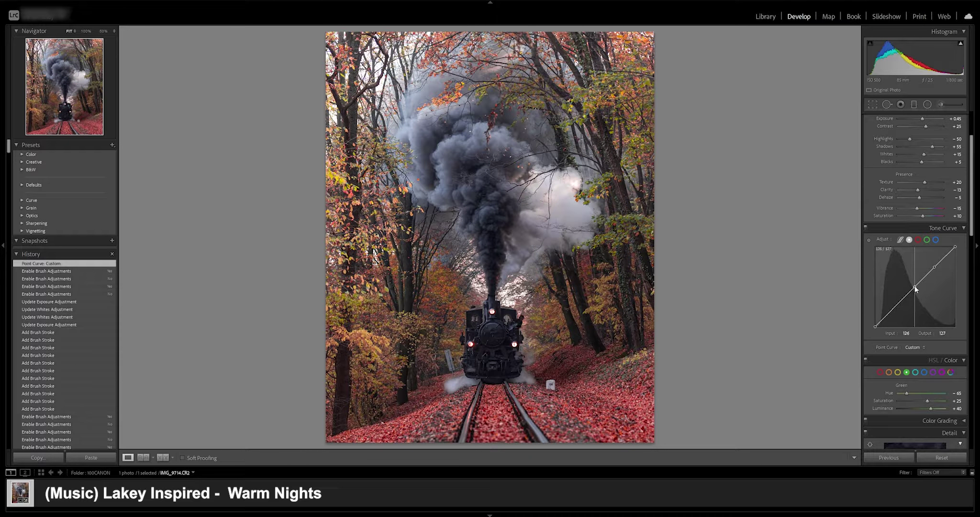
{"action": "left_click", "coordinate": [894, 307]}
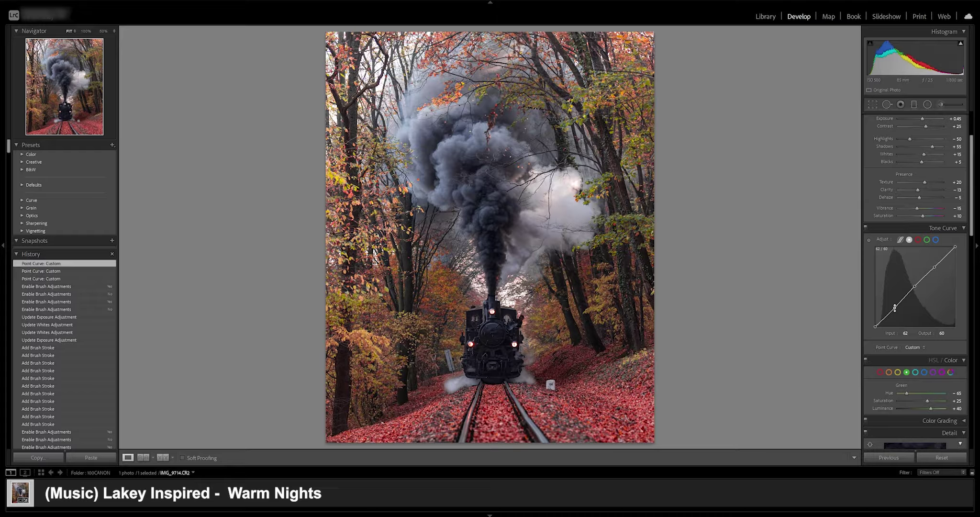
{"action": "left_click_drag", "start_coordinate": [875, 327], "coordinate": [874, 324]}
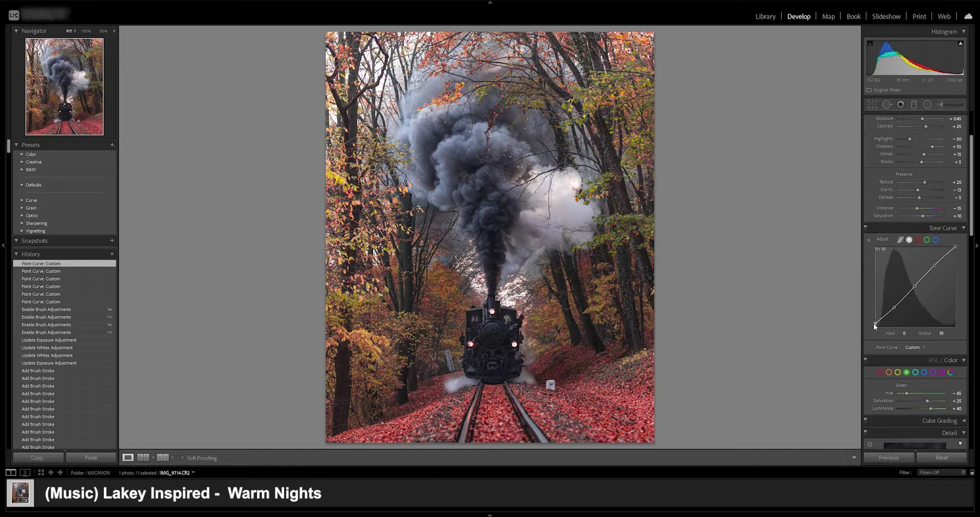
Step: Compare the photo with the tone curve off and on, and move the midtone point to input 124, output 127
{"action": "left_click", "coordinate": [866, 226]}
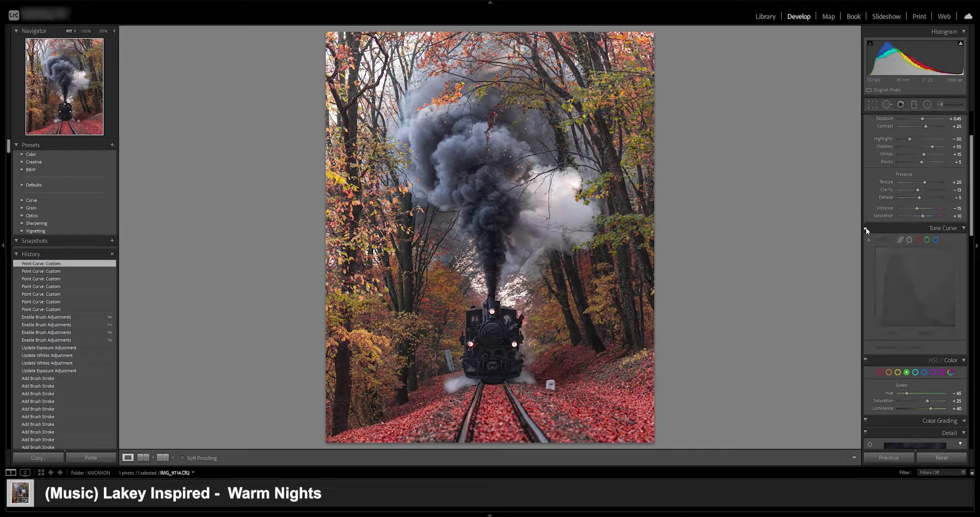
{"action": "left_click", "coordinate": [866, 226]}
{"action": "left_click", "coordinate": [914, 286]}
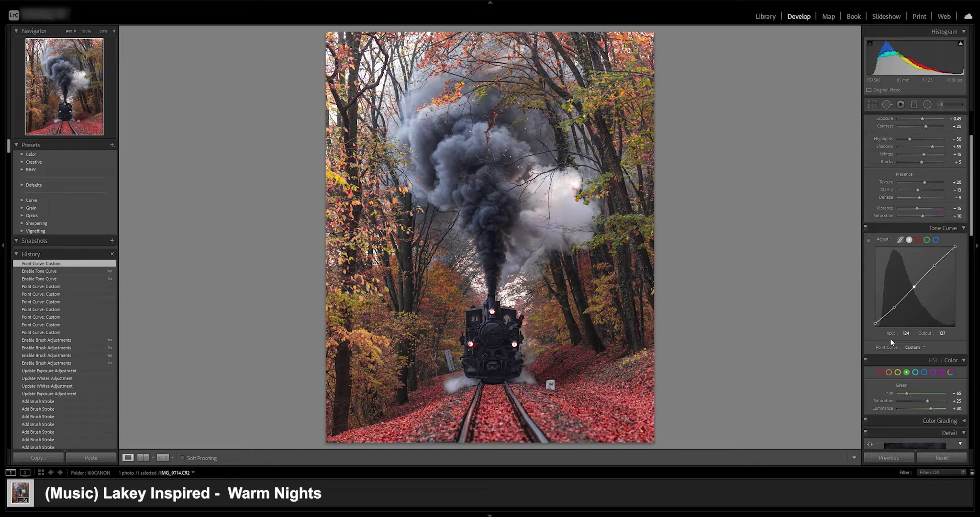
Step: Set the sharpening amount to 65 and its masking to 25
{"action": "scroll", "coordinate": [889, 336], "scroll_direction": "down", "scroll_amount": 5}
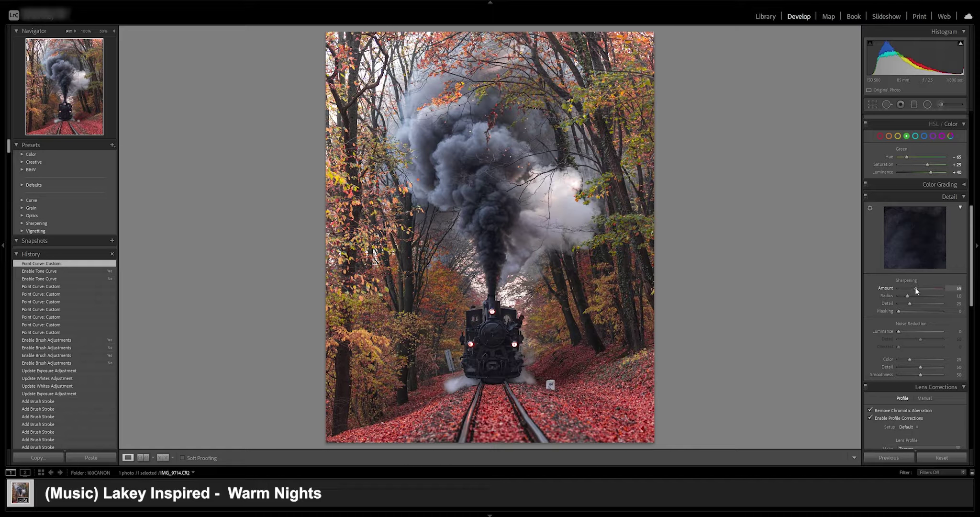
{"action": "left_click", "coordinate": [955, 288]}
{"action": "type", "text": "65"}
{"action": "key", "text": "Return"}
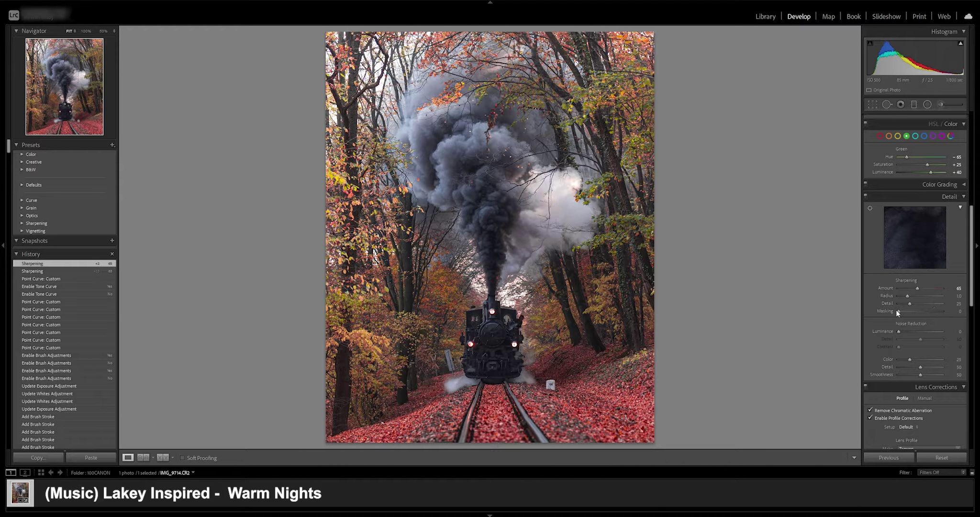
{"action": "left_click_drag", "start_coordinate": [898, 310], "coordinate": [908, 308]}
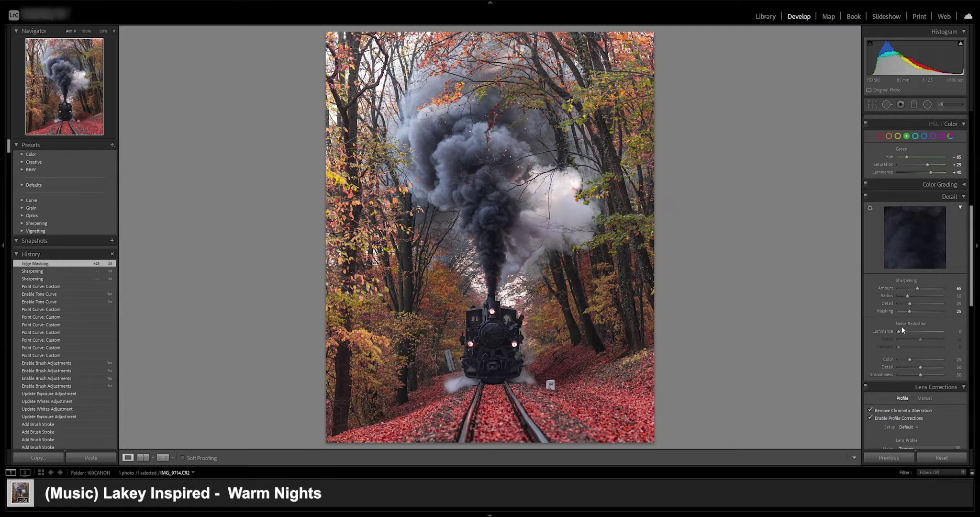
Step: Set luminance noise reduction to 15 and color noise reduction to 30
{"action": "left_click_drag", "start_coordinate": [902, 331], "coordinate": [903, 331]}
{"action": "left_click", "coordinate": [955, 331]}
{"action": "type", "text": "15"}
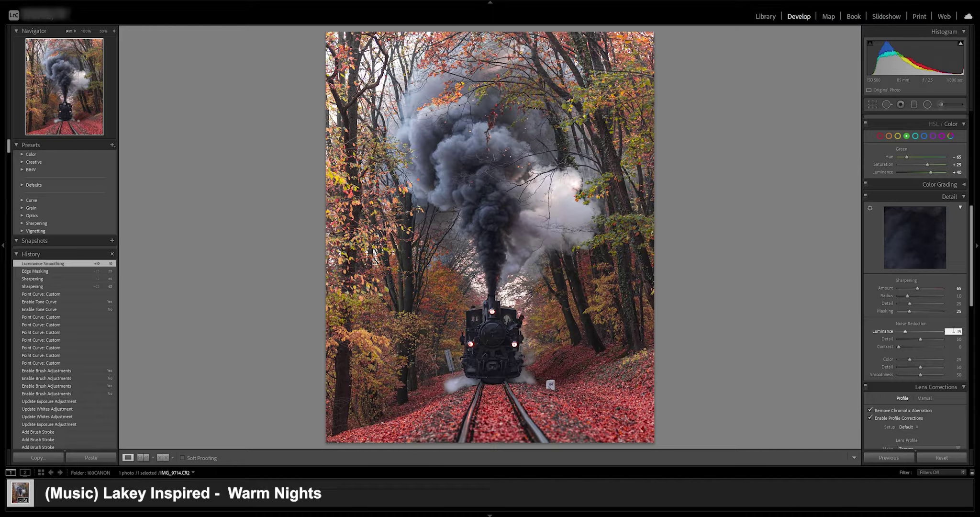
{"action": "key", "text": "Return"}
{"action": "left_click_drag", "start_coordinate": [909, 358], "coordinate": [913, 358]}
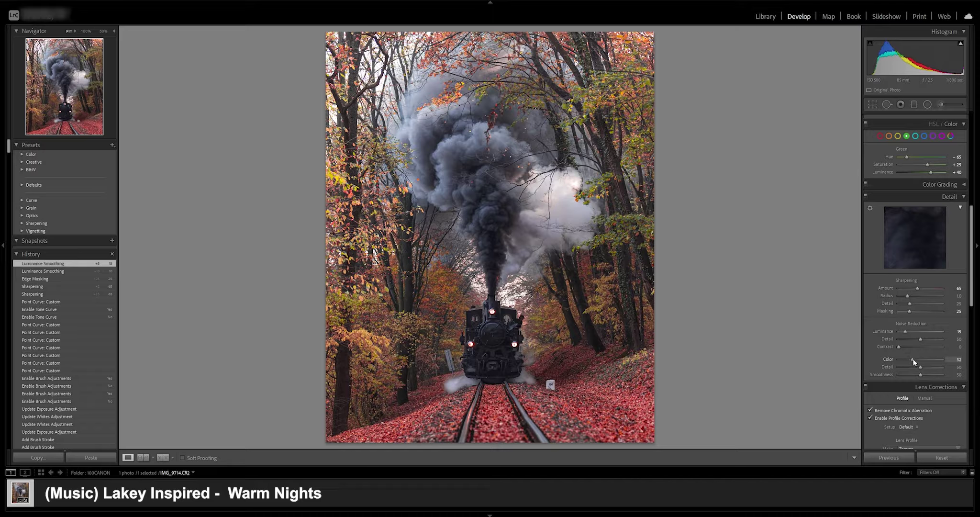
{"action": "left_click", "coordinate": [954, 359]}
{"action": "type", "text": "30"}
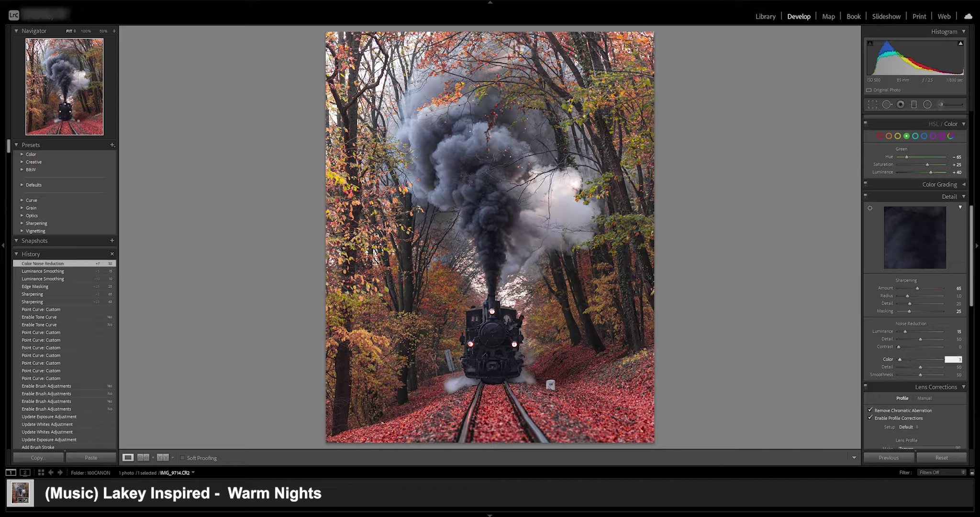
{"action": "key", "text": "Return"}
Step: Darken the photo's edges with a Highlight Priority post-crop vignette amount of -20
{"action": "scroll", "coordinate": [887, 372], "scroll_direction": "down", "scroll_amount": 3}
{"action": "scroll", "coordinate": [887, 372], "scroll_direction": "down", "scroll_amount": 10}
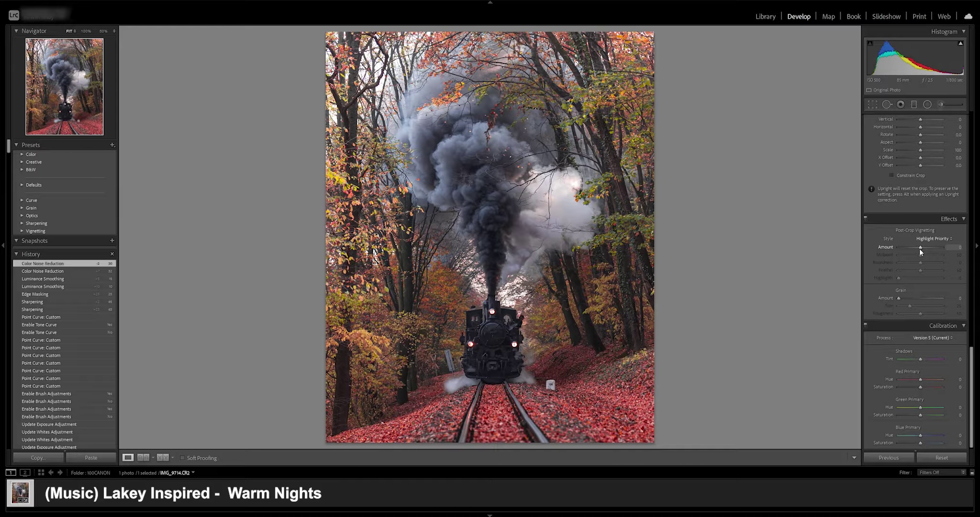
{"action": "left_click_drag", "start_coordinate": [920, 246], "coordinate": [917, 247]}
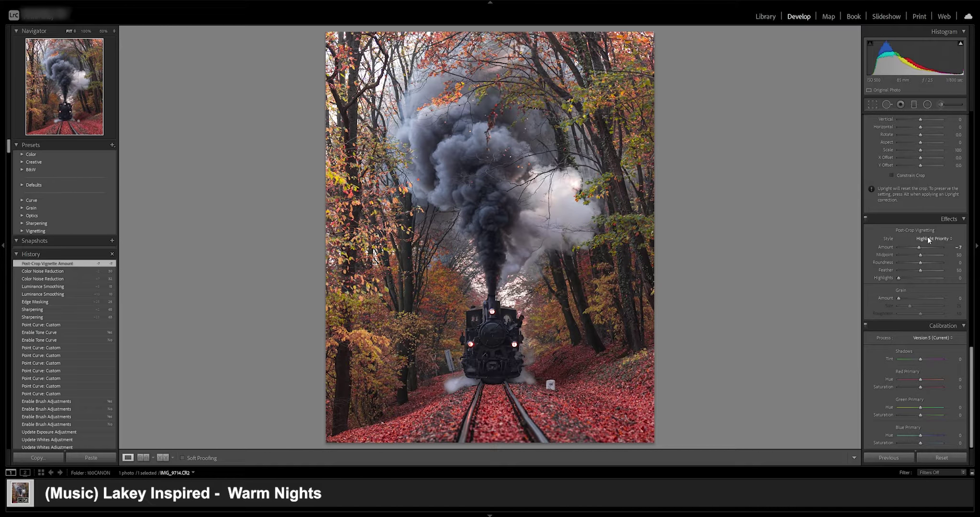
{"action": "left_click_drag", "start_coordinate": [919, 246], "coordinate": [915, 248]}
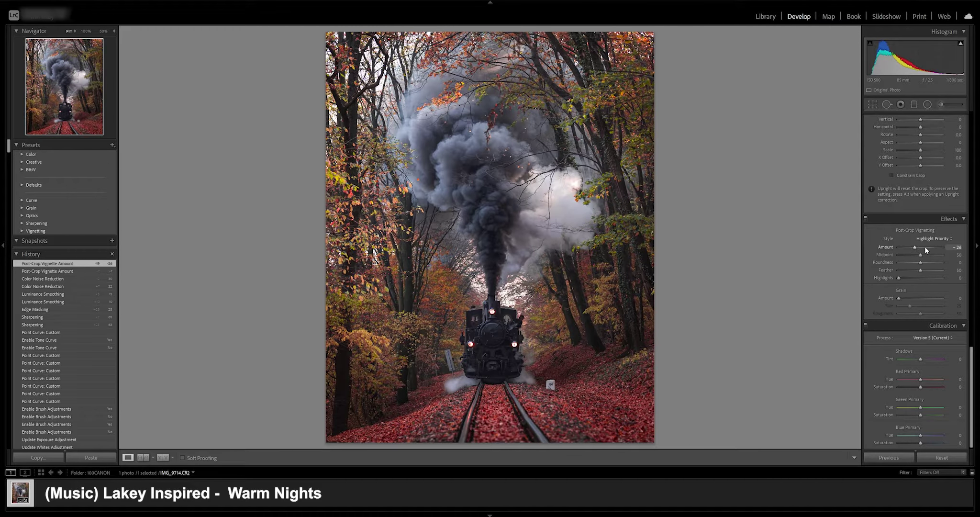
{"action": "left_click", "coordinate": [953, 247]}
{"action": "type", "text": "-20"}
{"action": "key", "text": "Return"}
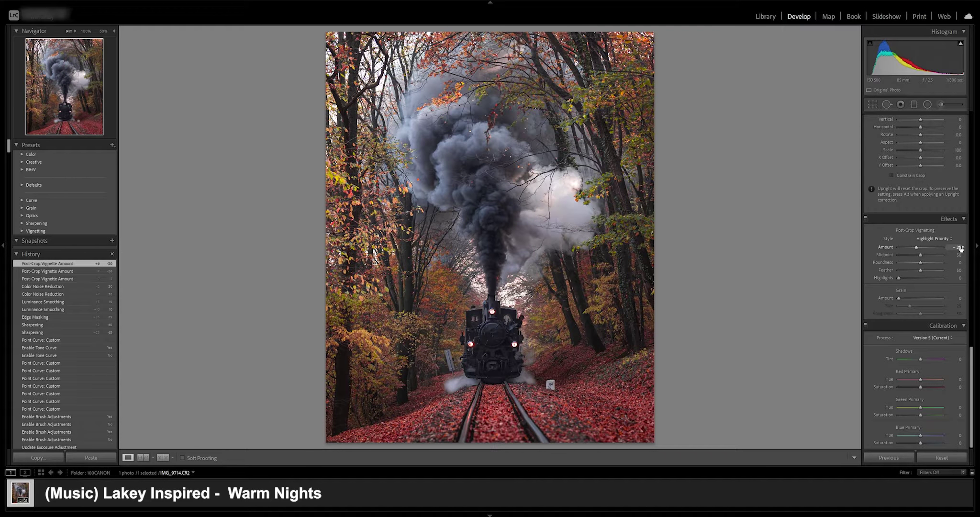
Step: Start a new adjustment brush at size 61 and dab it repeatedly around the smoke column above the chimney
{"action": "scroll", "coordinate": [939, 249], "scroll_direction": "up", "scroll_amount": 15}
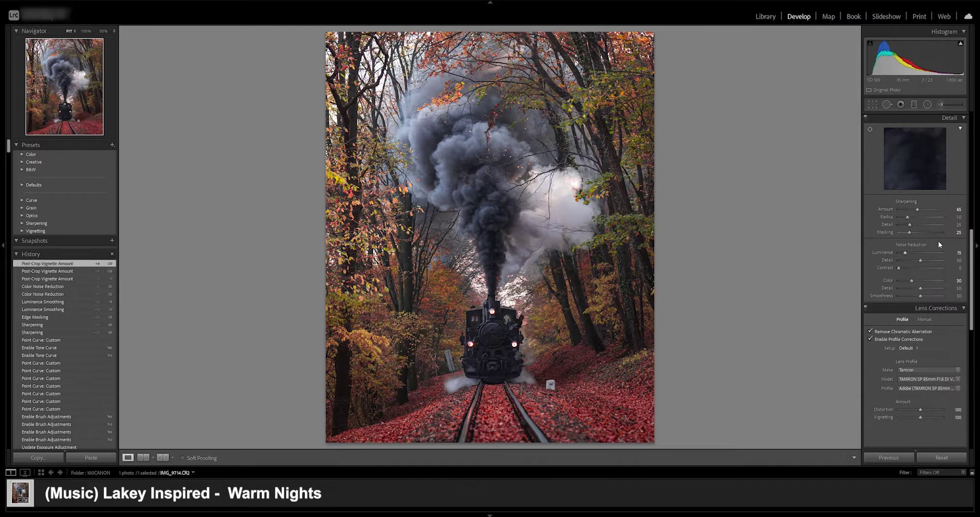
{"action": "left_click", "coordinate": [940, 104]}
{"action": "scroll", "coordinate": [507, 300], "scroll_direction": "up", "scroll_amount": 10}
{"action": "key", "text": "space"}
{"action": "left_click", "coordinate": [489, 269]}
{"action": "left_click", "coordinate": [490, 235]}
{"action": "left_click", "coordinate": [490, 236]}
{"action": "left_click", "coordinate": [490, 236]}
{"action": "left_click", "coordinate": [490, 235]}
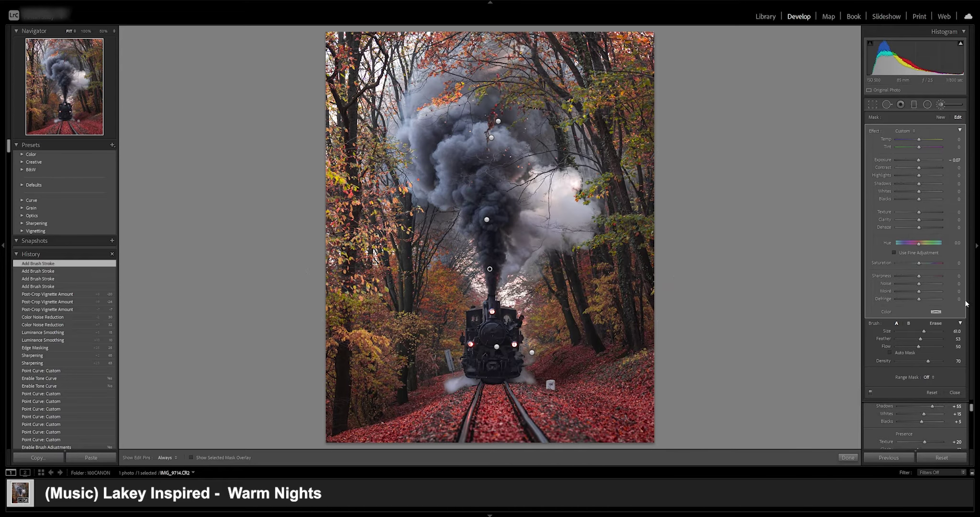
Step: Set the exposure of the central brush mask to 0.40
{"action": "left_click_drag", "start_coordinate": [917, 160], "coordinate": [920, 160]}
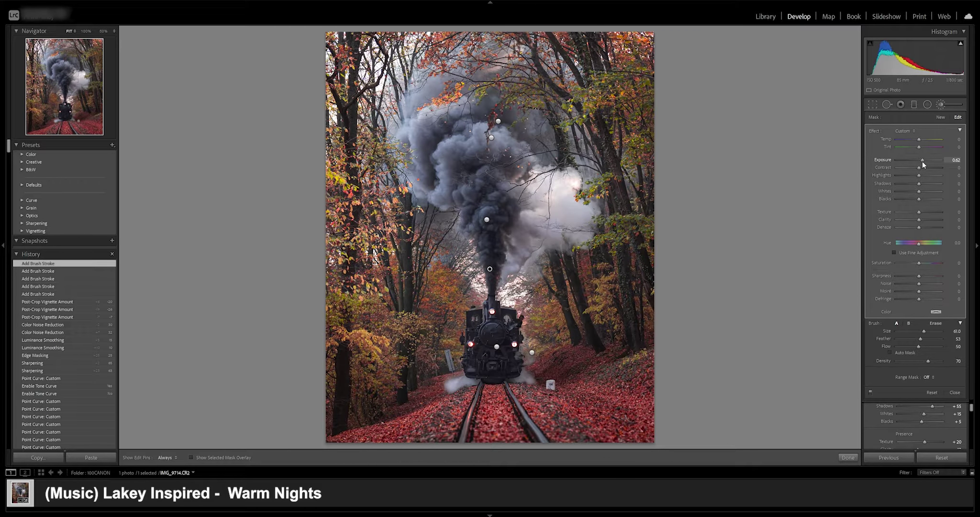
{"action": "left_click", "coordinate": [954, 160]}
{"action": "key", "text": "BackSpace"}
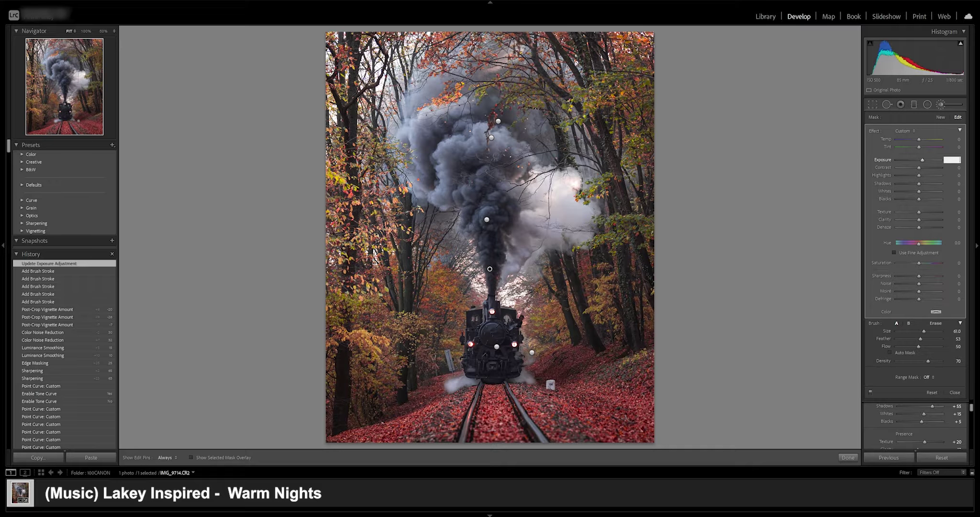
{"action": "type", "text": ".40"}
{"action": "key", "text": "Return"}
Step: Check the photo without and with all brush adjustments, including the central brightening, and leave the brush tool
{"action": "left_click", "coordinate": [870, 392]}
{"action": "left_click", "coordinate": [869, 391]}
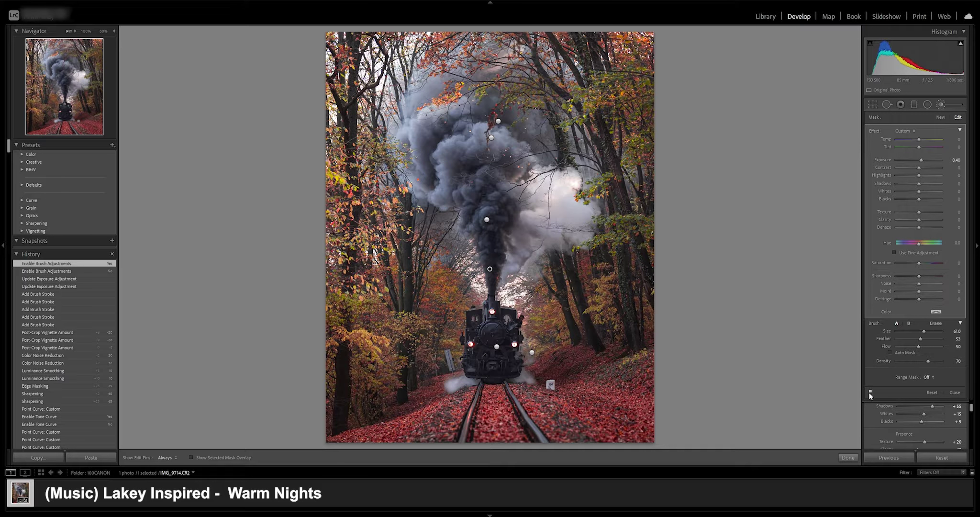
{"action": "left_click", "coordinate": [849, 457]}
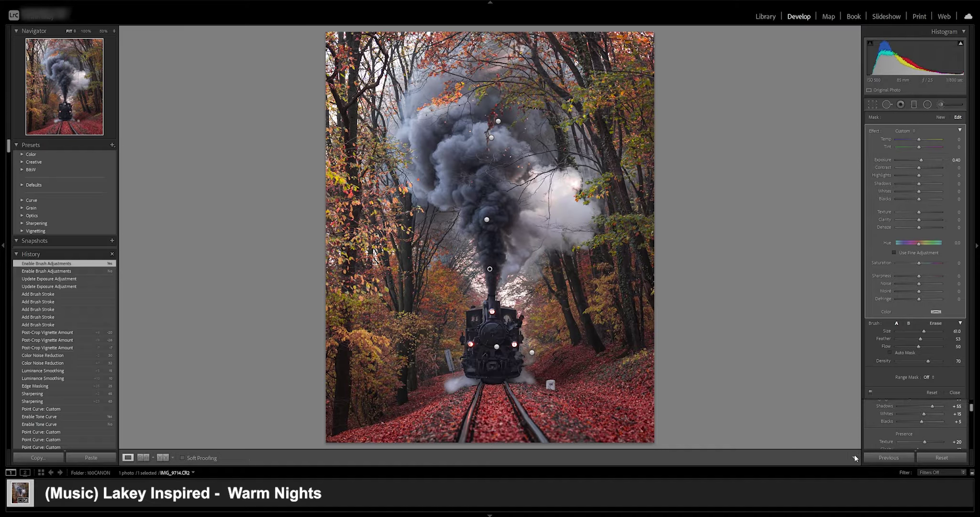
Step: Set the photo's overall exposure to +0.50 in the basic tonal adjustments
{"action": "scroll", "coordinate": [949, 234], "scroll_direction": "up", "scroll_amount": 3}
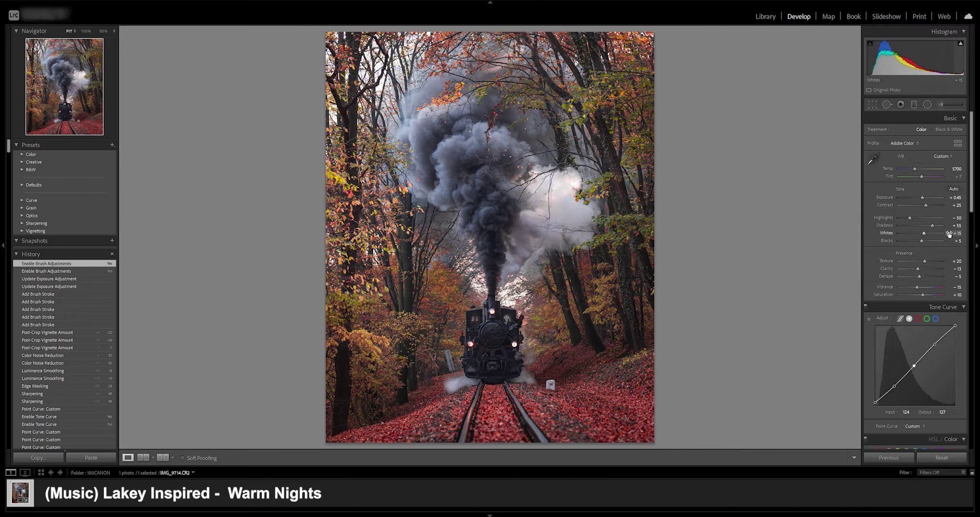
{"action": "left_click", "coordinate": [953, 197]}
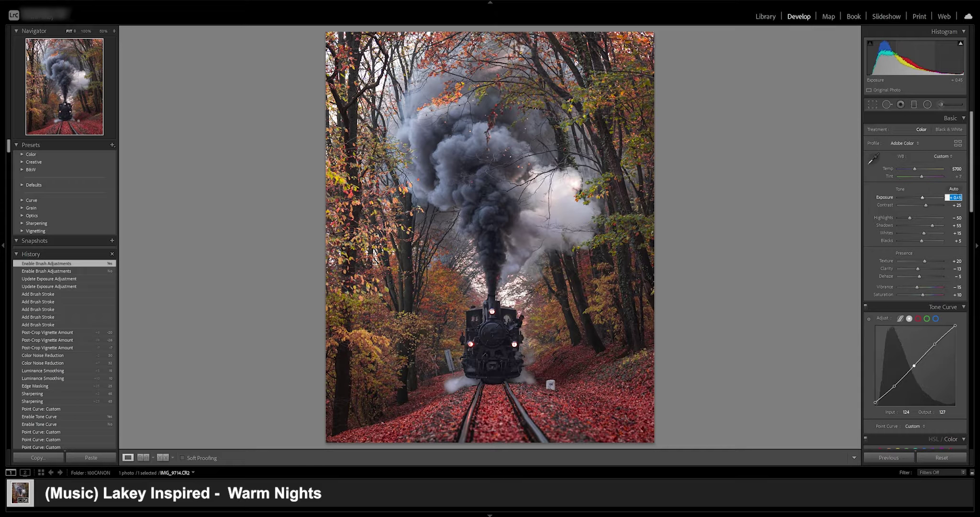
{"action": "type", "text": ".50"}
{"action": "key", "text": "Return"}
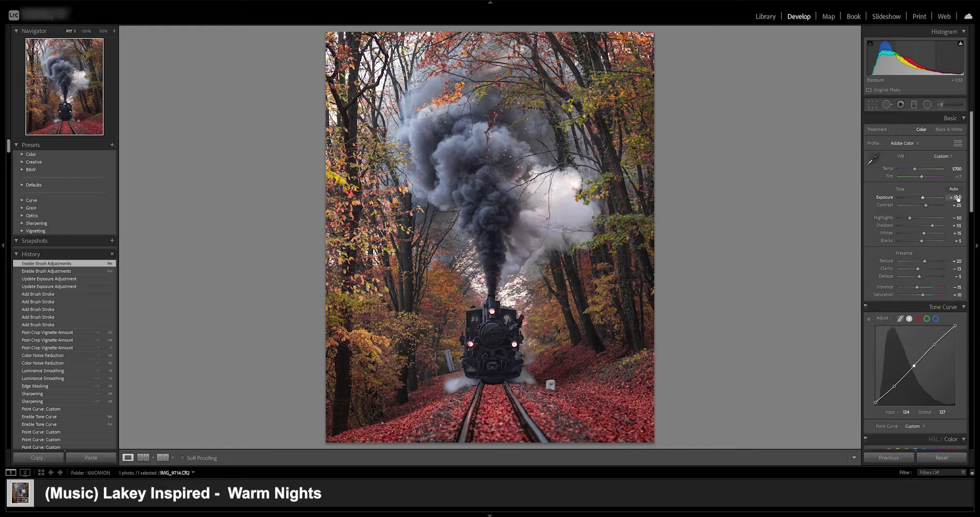